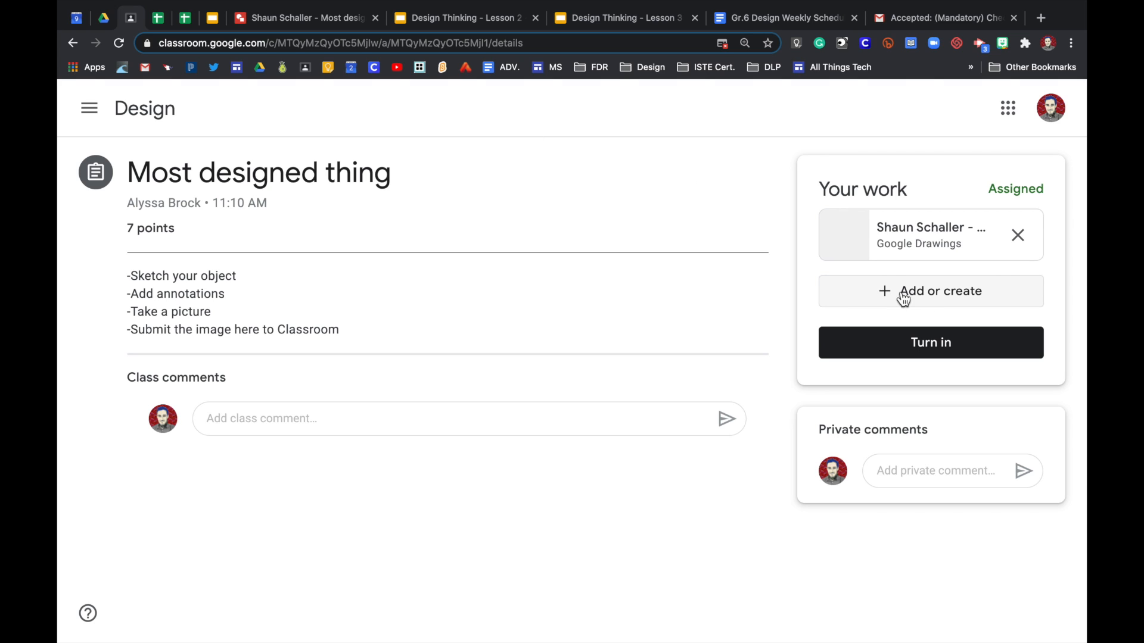
# Create a new Google Drawings file attached to the Most designed thing assignment
pyautogui.click(919, 296)
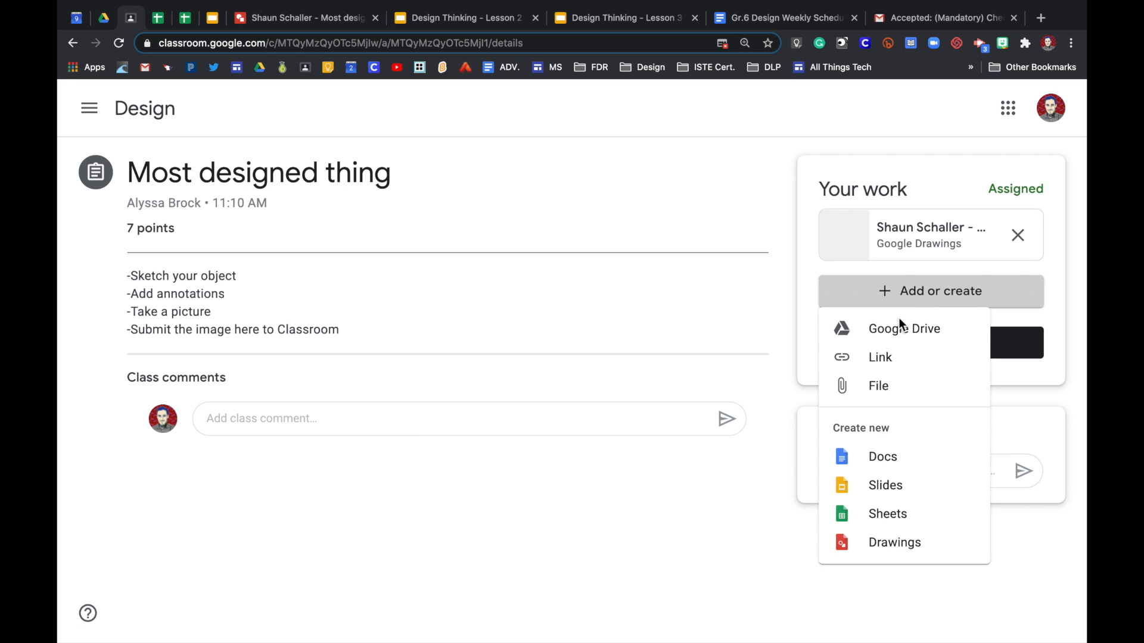
pyautogui.click(883, 544)
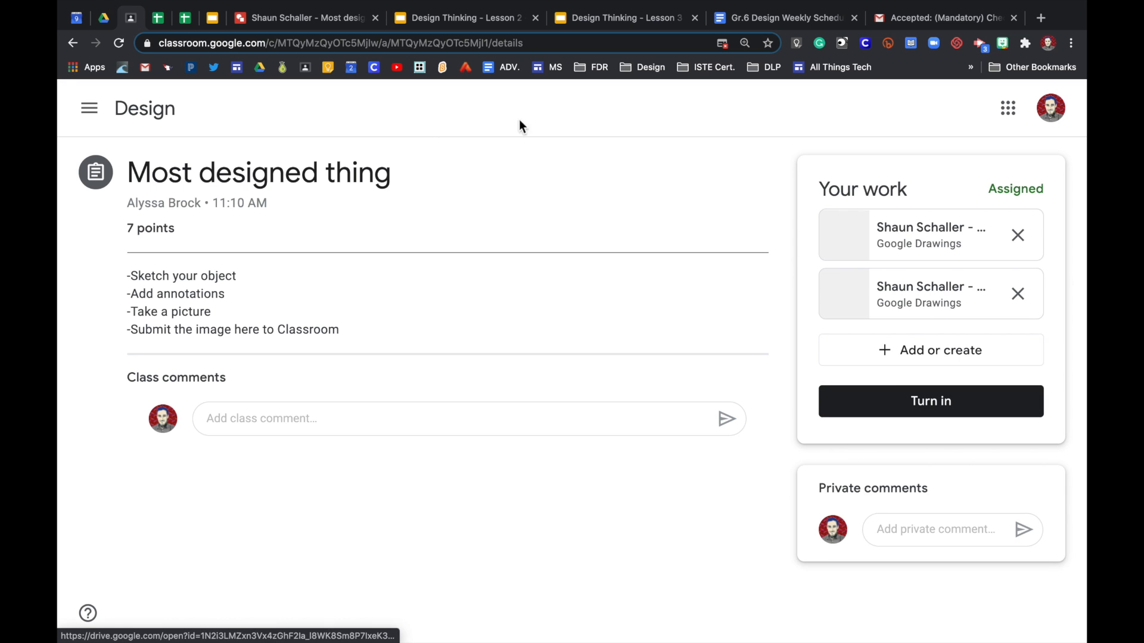
# Look over the finished Pentax Film Camera example drawing and return to the assignment's options for adding work
pyautogui.click(295, 20)
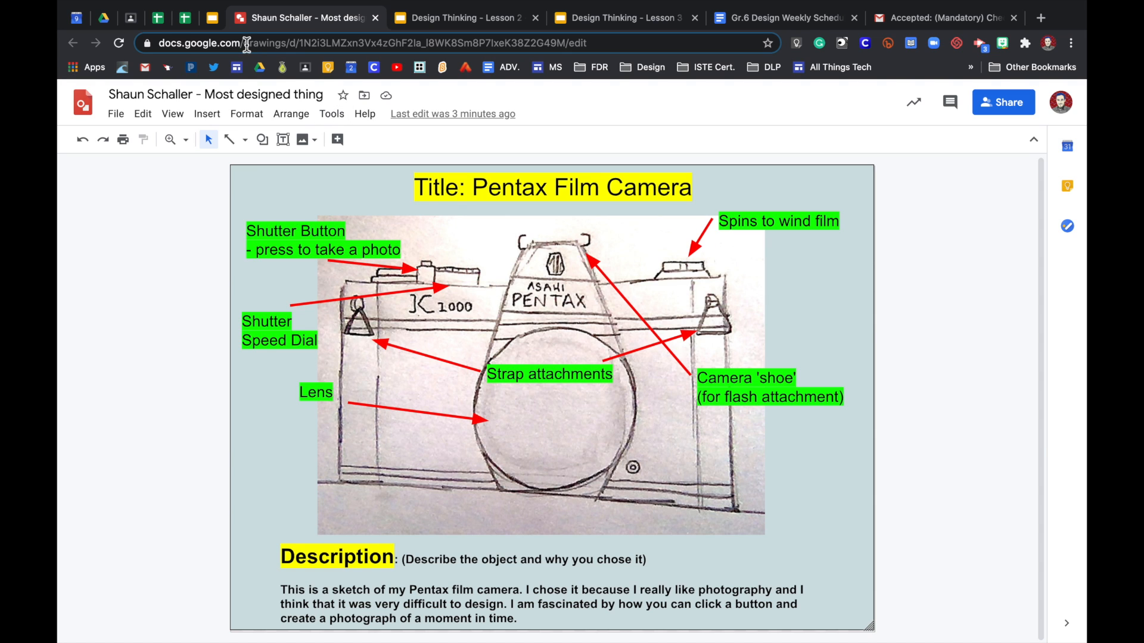
pyautogui.click(131, 19)
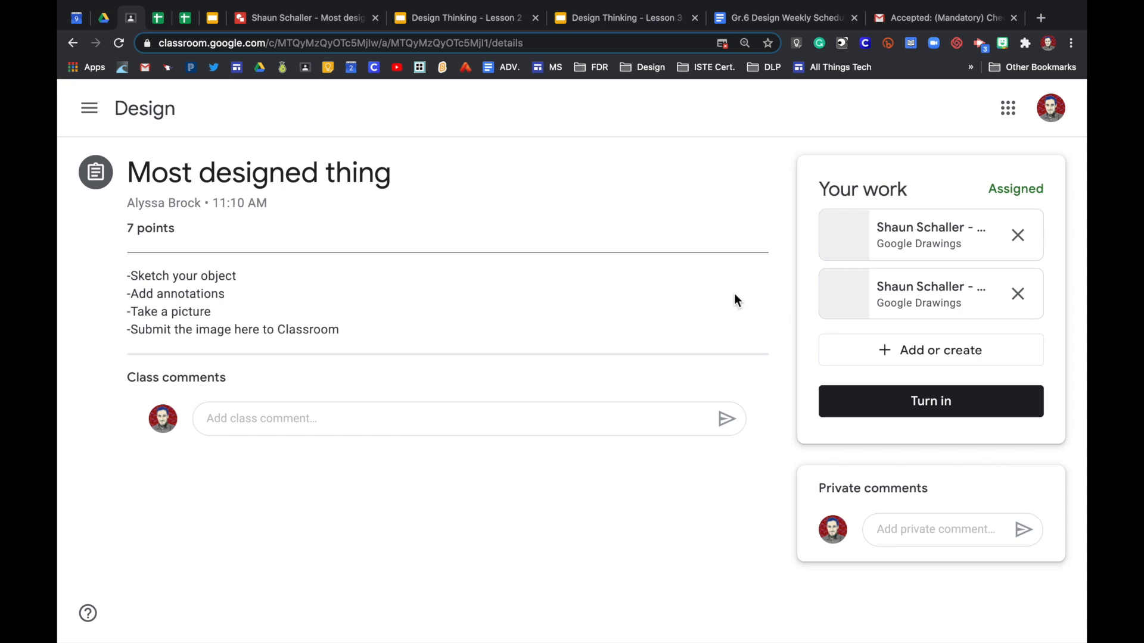
pyautogui.click(935, 348)
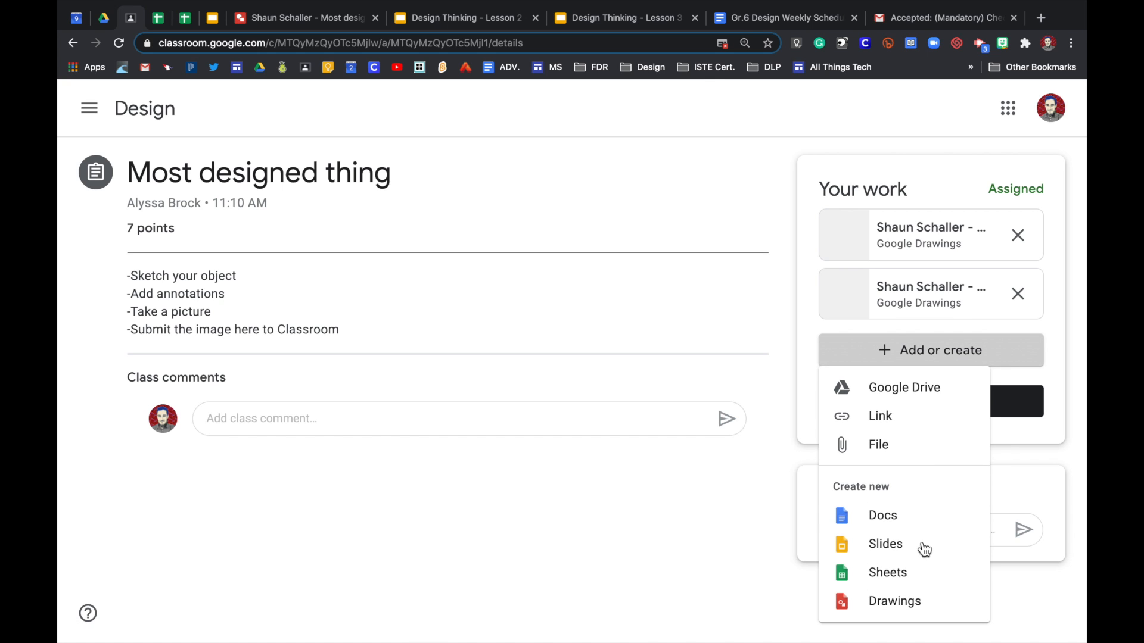
pyautogui.click(748, 514)
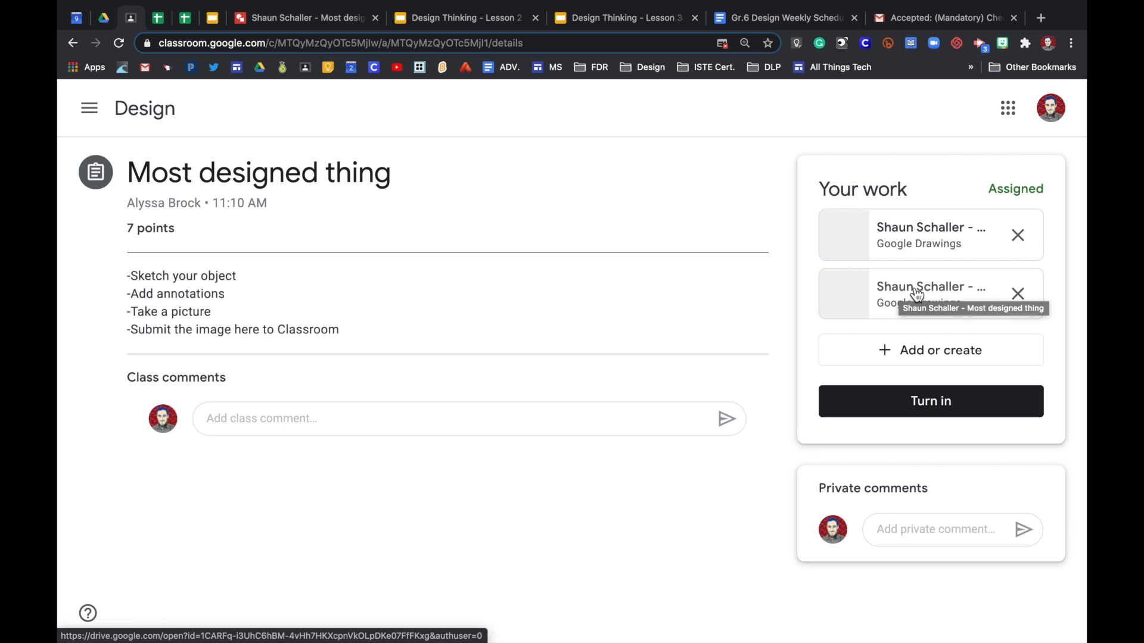
# Open the new blank drawing, insert the Most Designed Thing sketch image from the Desktop, and shift it toward the canvas centre
pyautogui.click(896, 287)
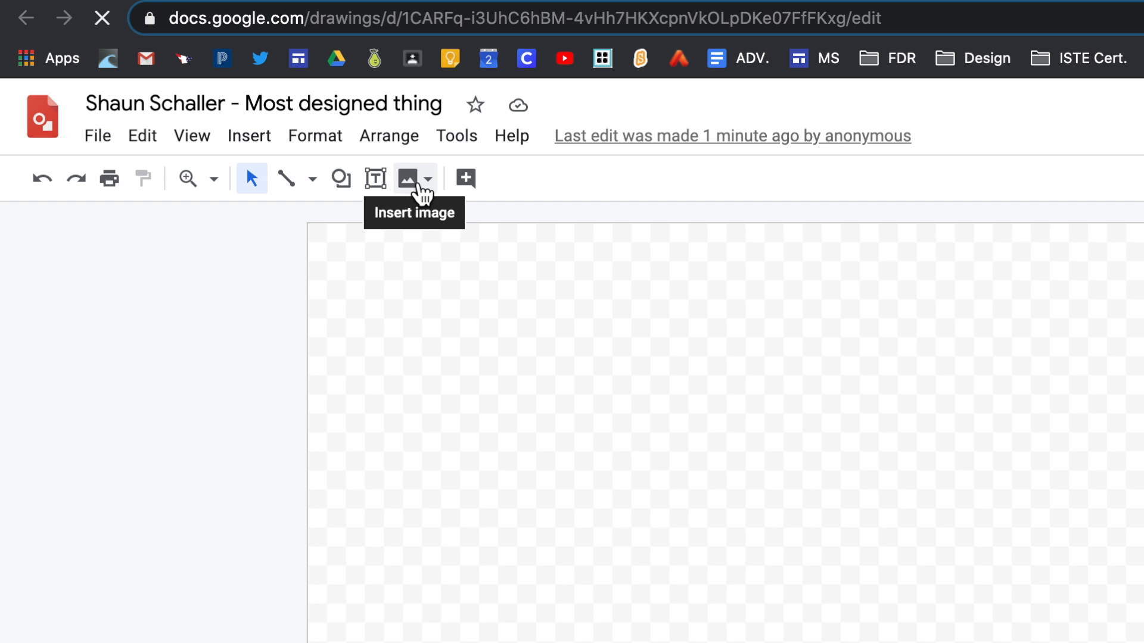
pyautogui.click(420, 185)
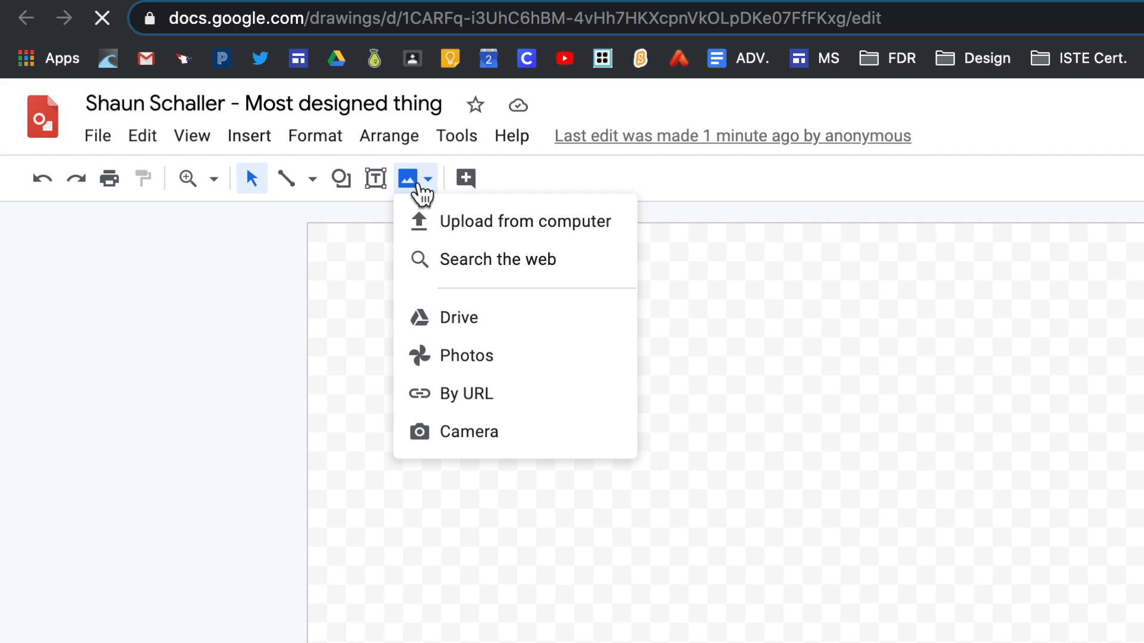
pyautogui.click(529, 228)
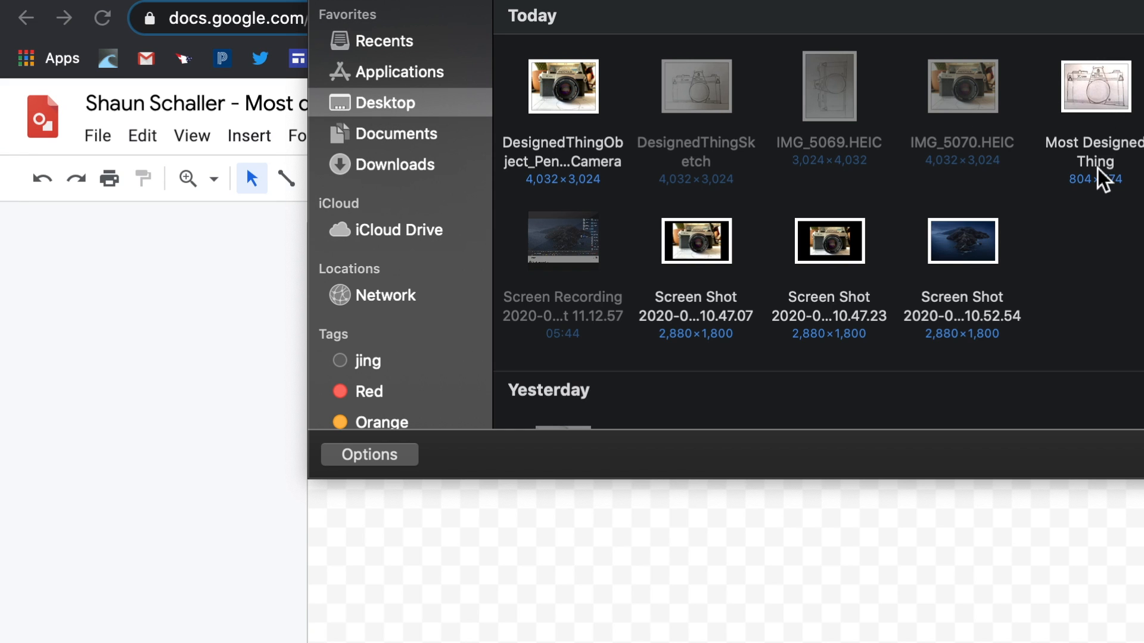
pyautogui.click(1099, 108)
pyautogui.click(1094, 365)
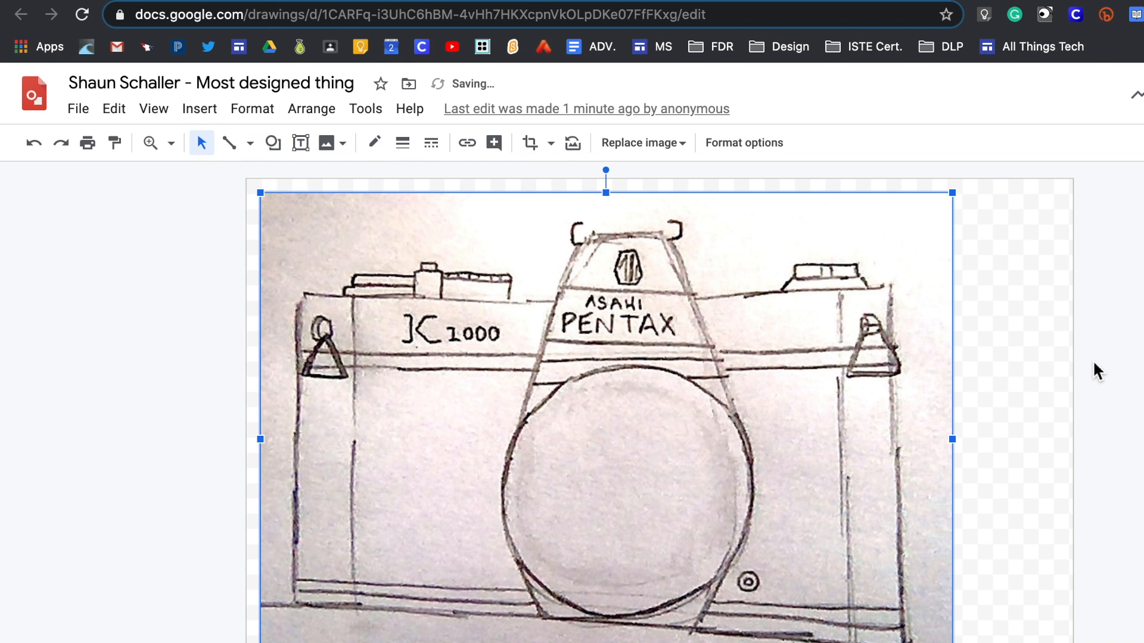
pyautogui.moveTo(767, 432); pyautogui.dragTo(803, 467)
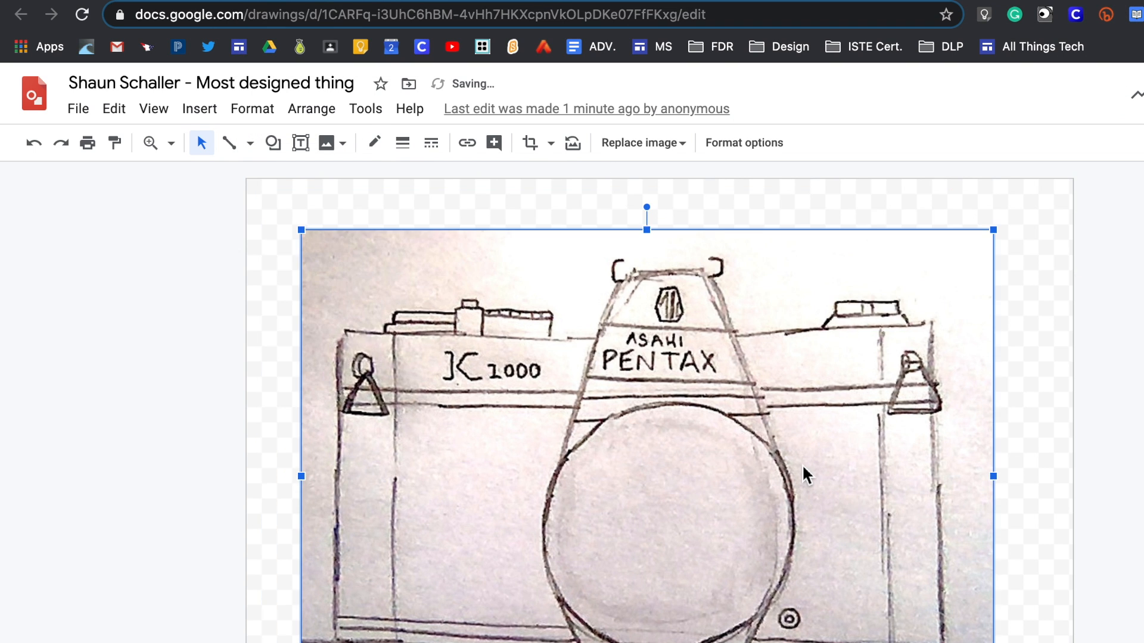
pyautogui.click(244, 383)
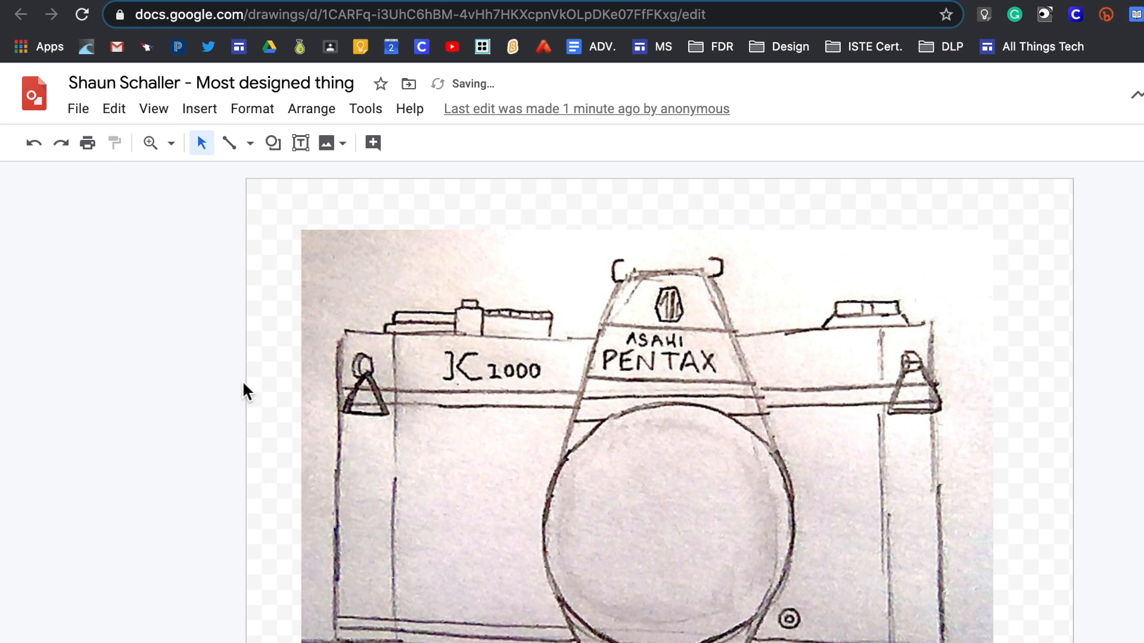
# Check the title placement and background of the finished example, and return to the new drawing
pyautogui.click(395, 20)
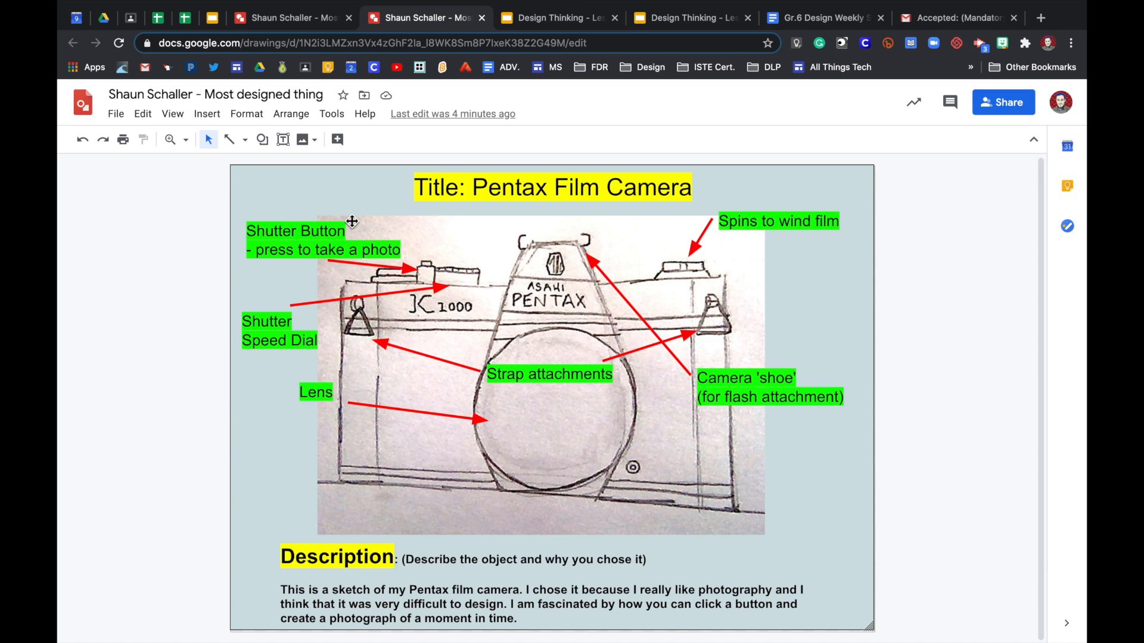
pyautogui.click(262, 189)
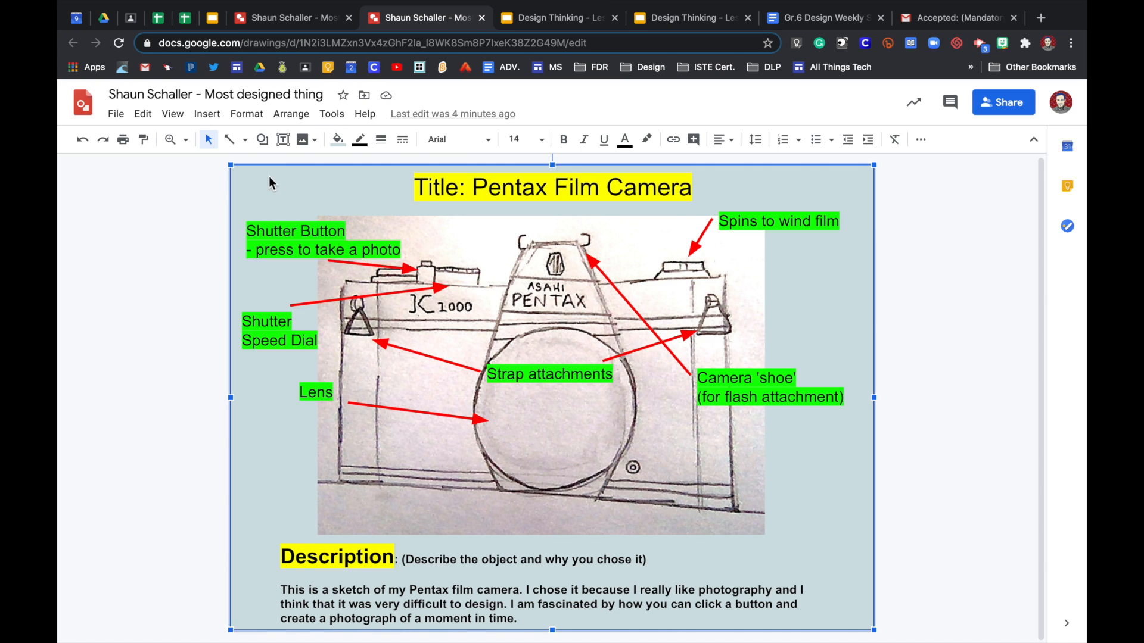
pyautogui.click(305, 24)
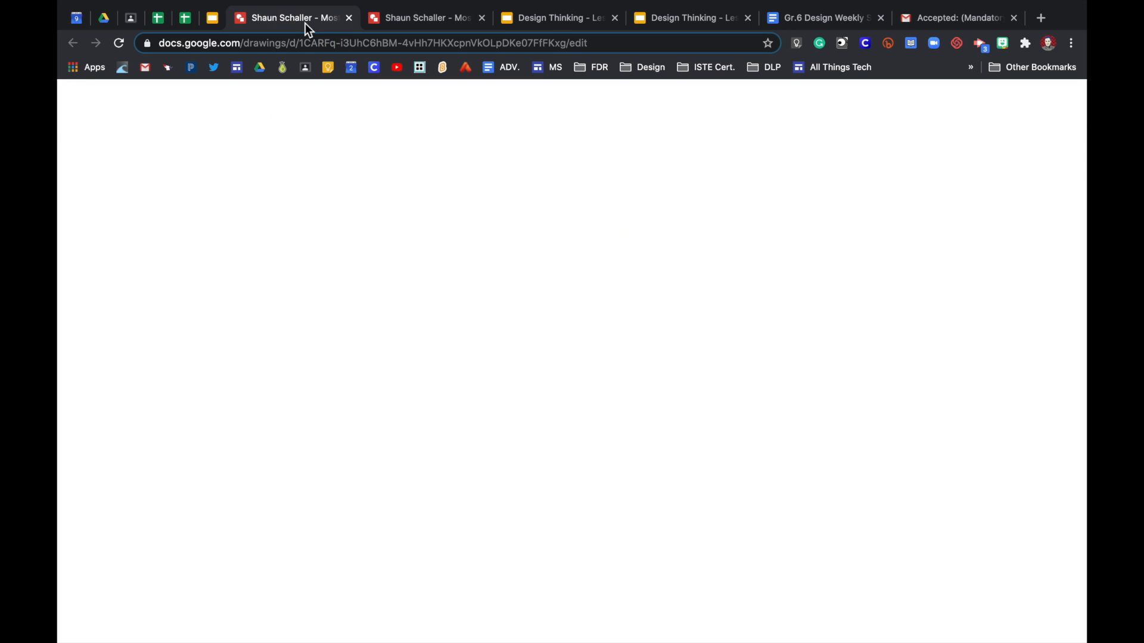
# Nudge the camera sketch down slightly and add a wide text box above it reading "Camera"
pyautogui.moveTo(404, 314); pyautogui.dragTo(404, 323)
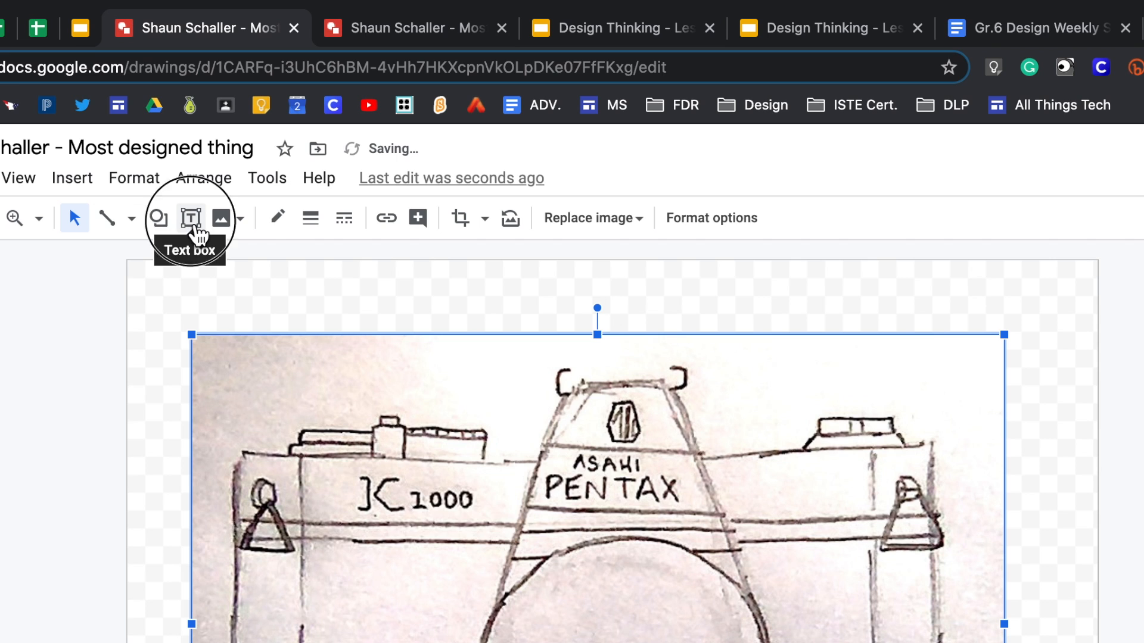
pyautogui.click(284, 141)
pyautogui.moveTo(314, 267); pyautogui.dragTo(887, 319)
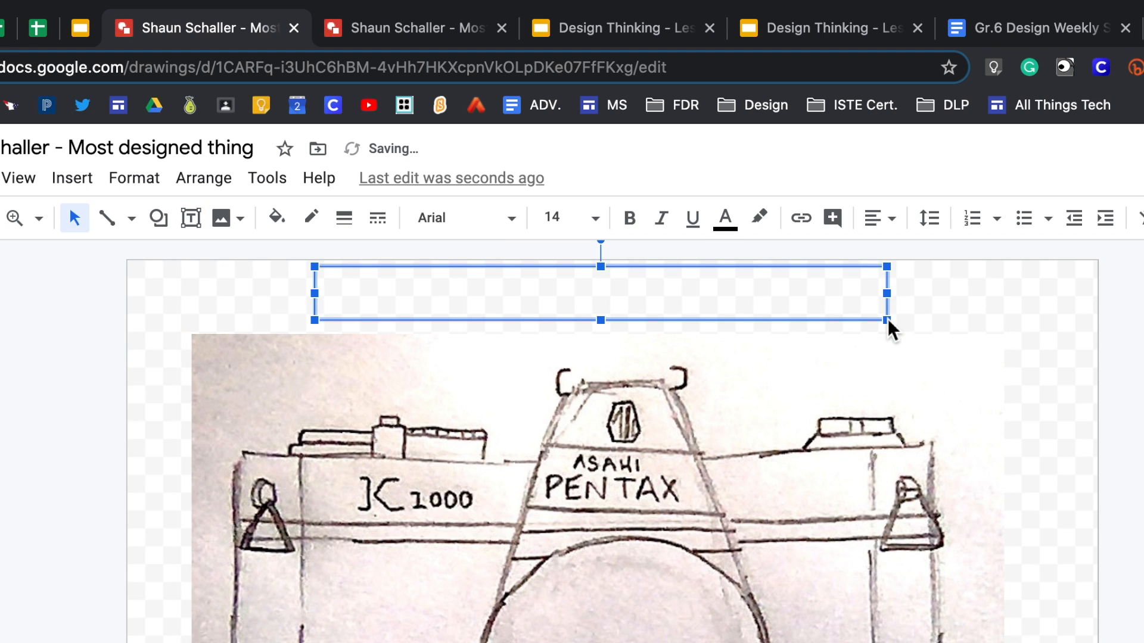
pyautogui.write('Camear')
pyautogui.press('BackSpace')
pyautogui.write('ra')
# Set the Camera title's font size to 36 and move its text box so the title sits centred above the sketch
pyautogui.doubleClick(327, 287)
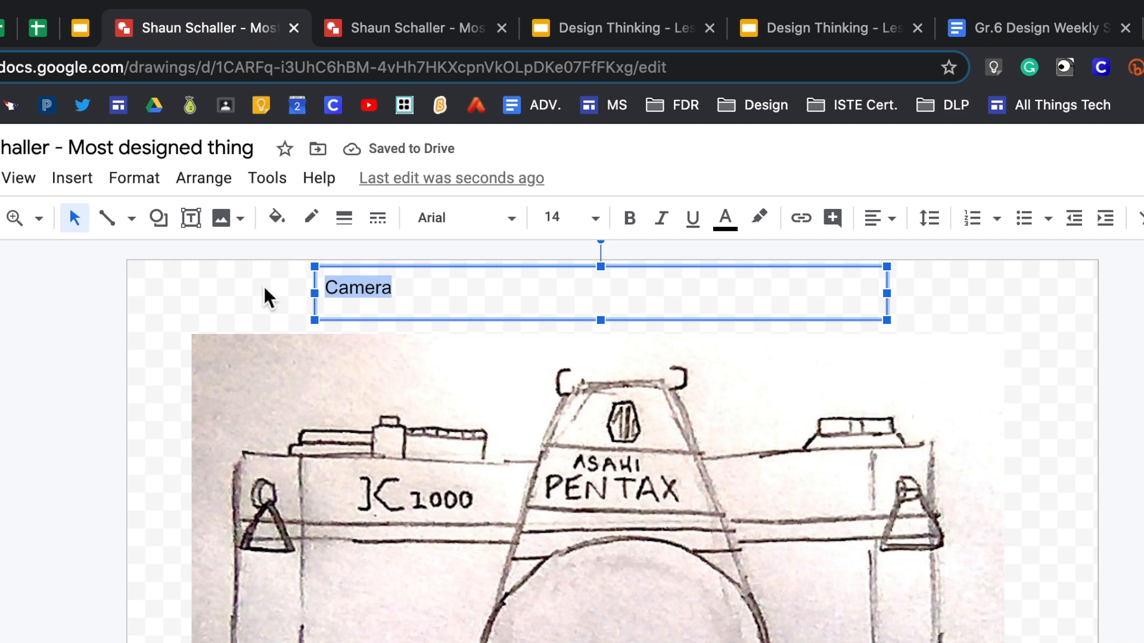
pyautogui.click(597, 219)
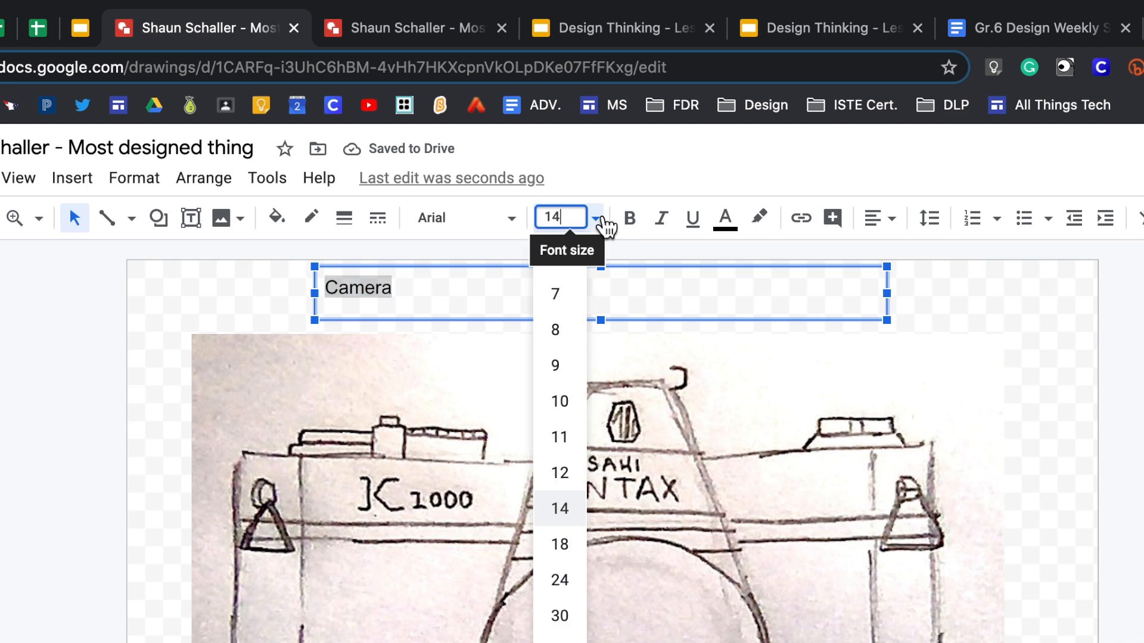
pyautogui.click(559, 635)
pyautogui.moveTo(656, 274); pyautogui.dragTo(831, 255)
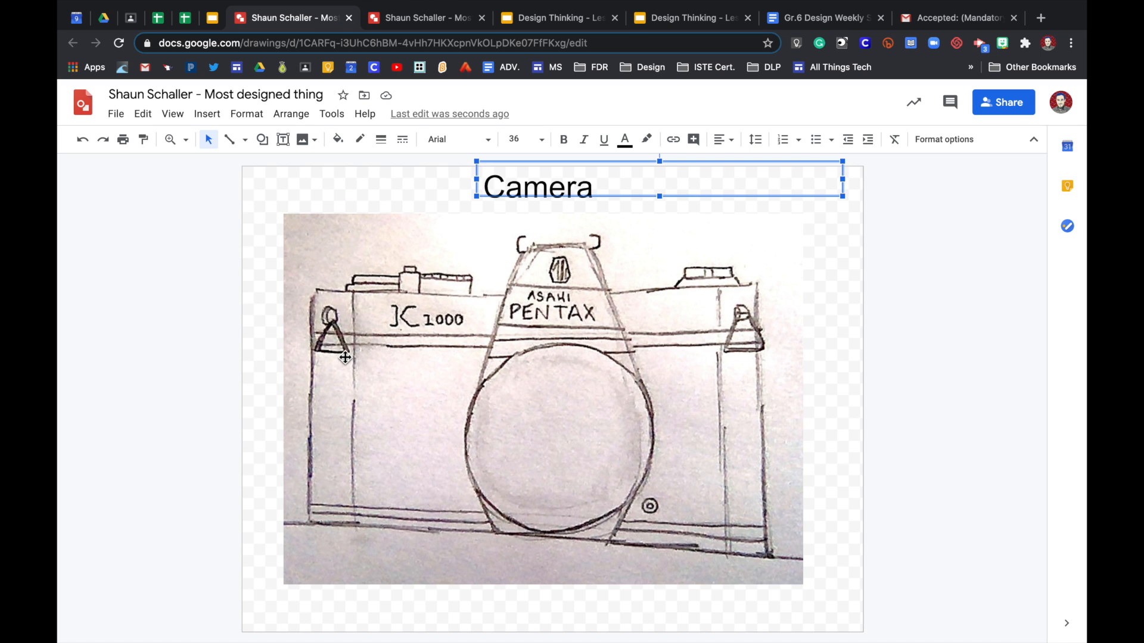
pyautogui.click(554, 451)
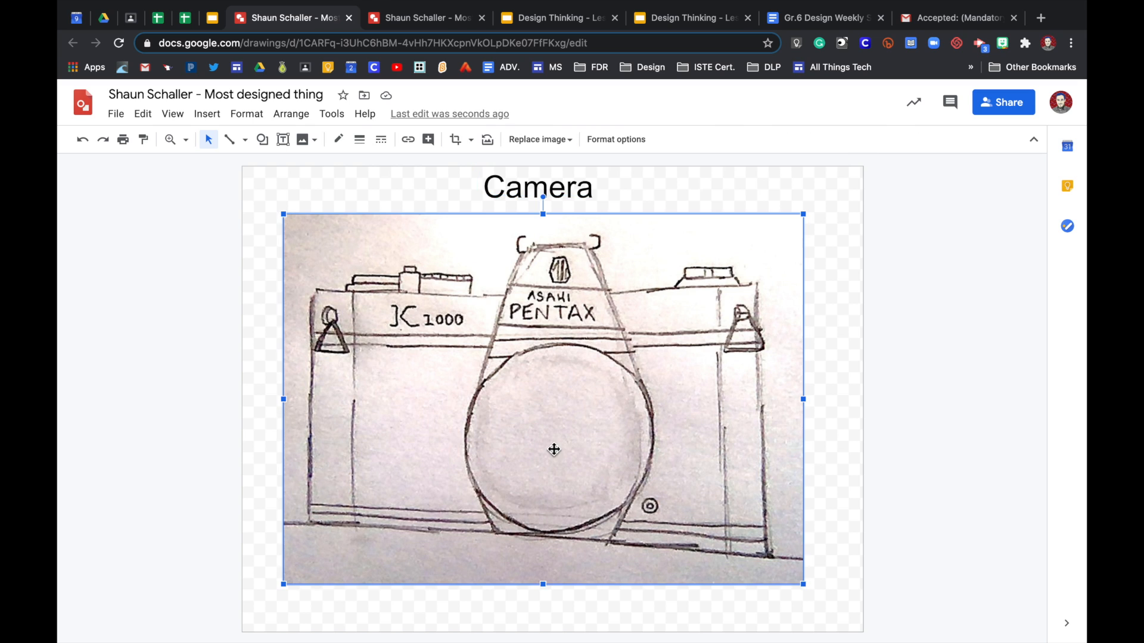
pyautogui.click(485, 182)
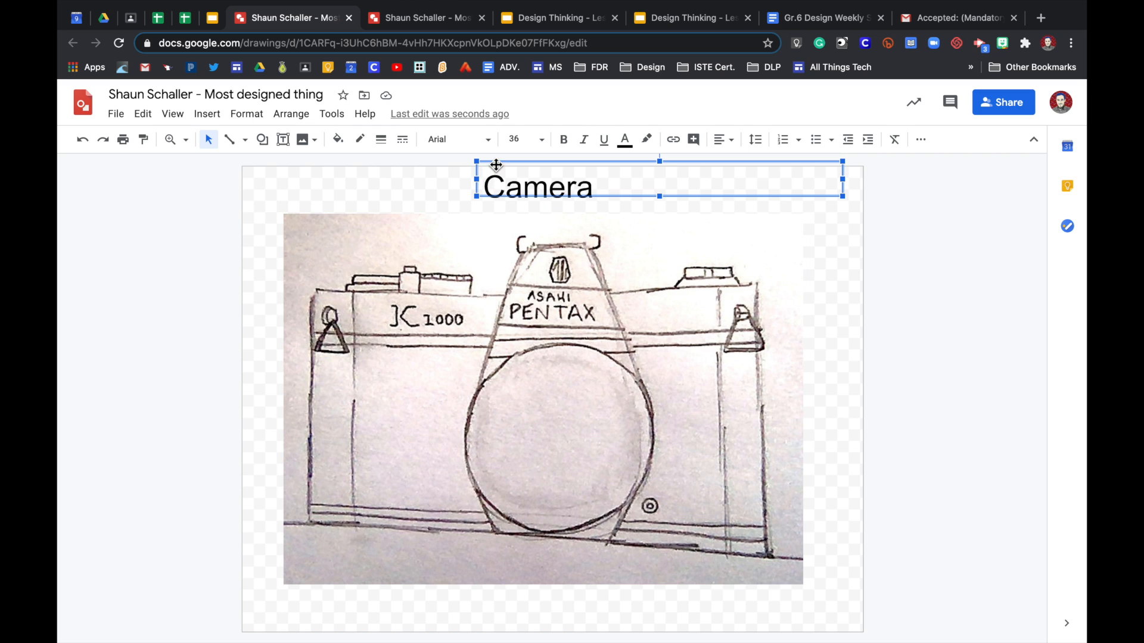
# Add a text box reading "Lens" beside the left edge of the camera sketch
pyautogui.click(283, 139)
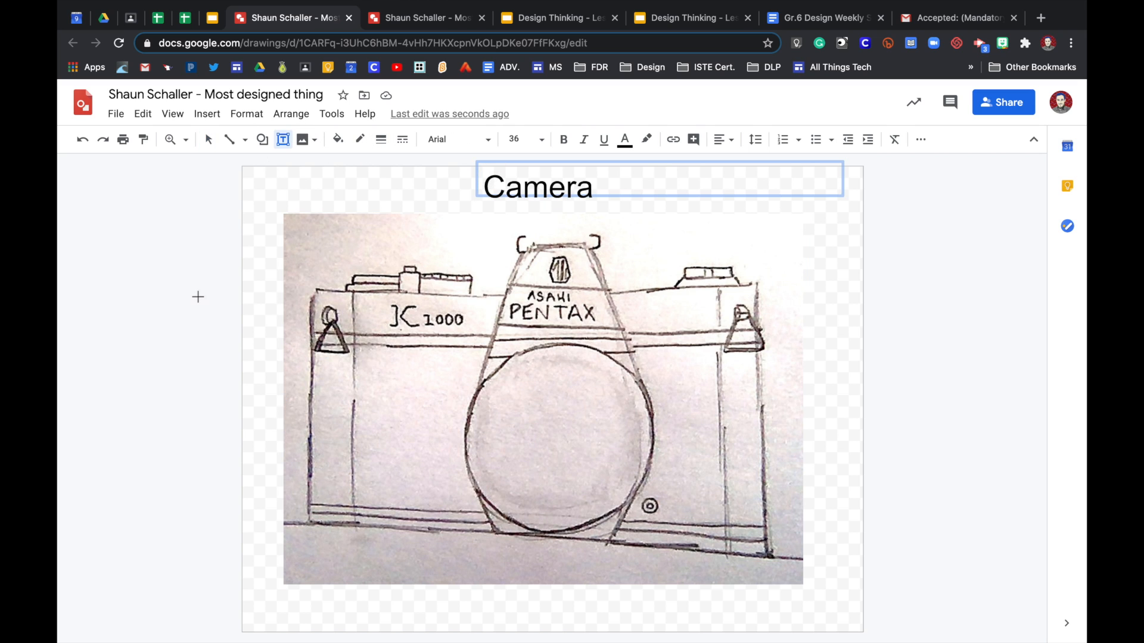
pyautogui.moveTo(192, 295); pyautogui.dragTo(289, 354)
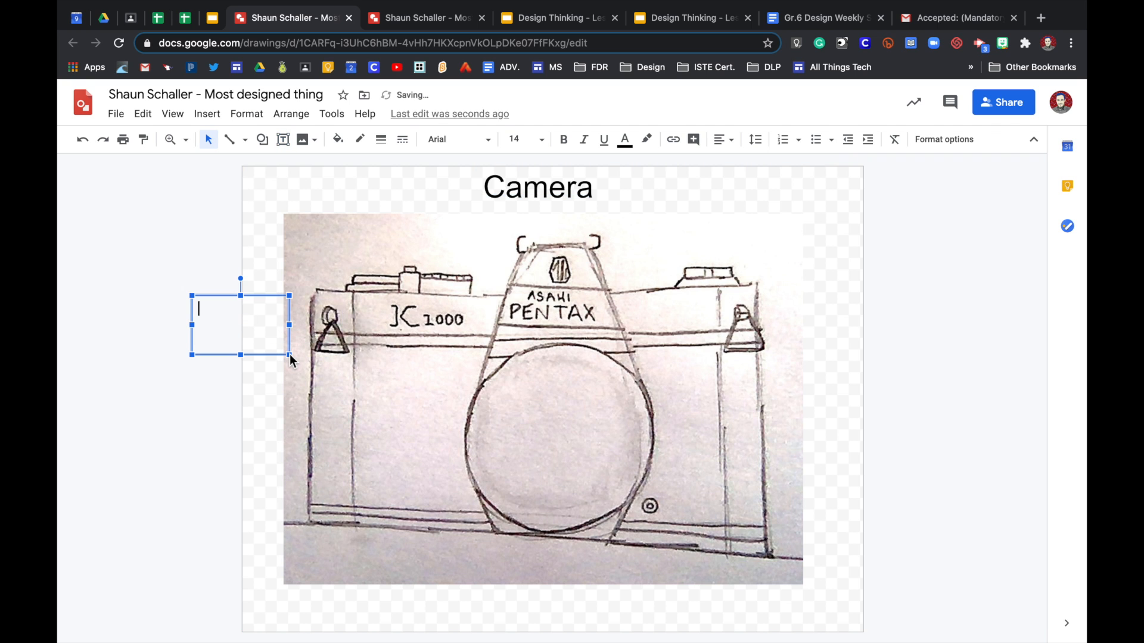
pyautogui.write('Lens')
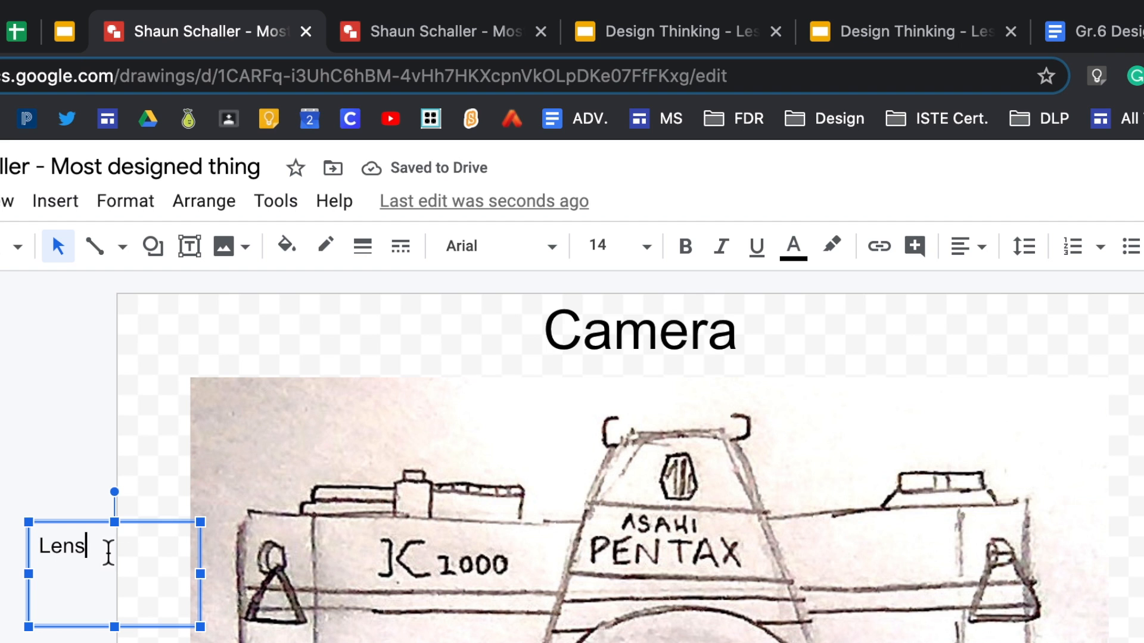
# Highlight the Lens label text in bright green and set its font size to 28
pyautogui.moveTo(115, 554); pyautogui.dragTo(25, 549)
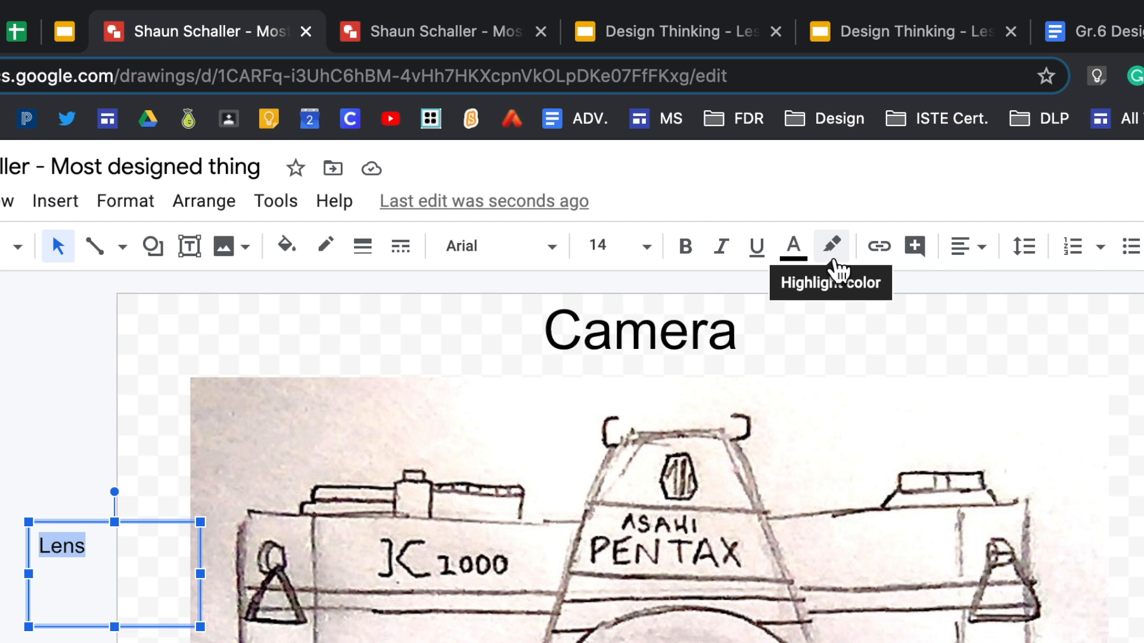
pyautogui.click(835, 262)
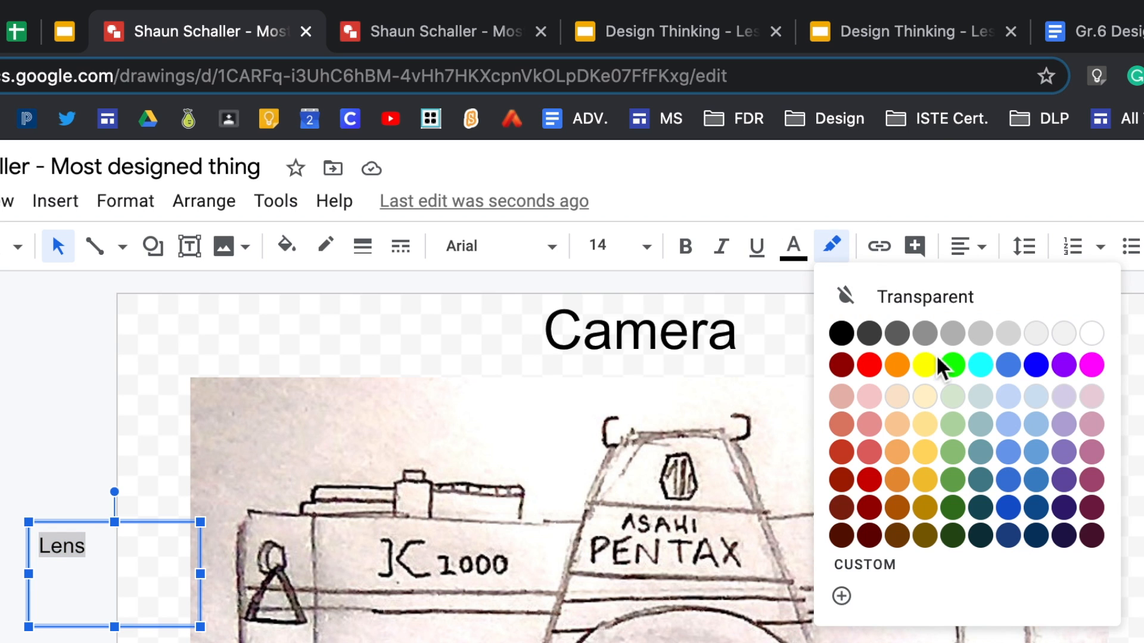
pyautogui.click(953, 366)
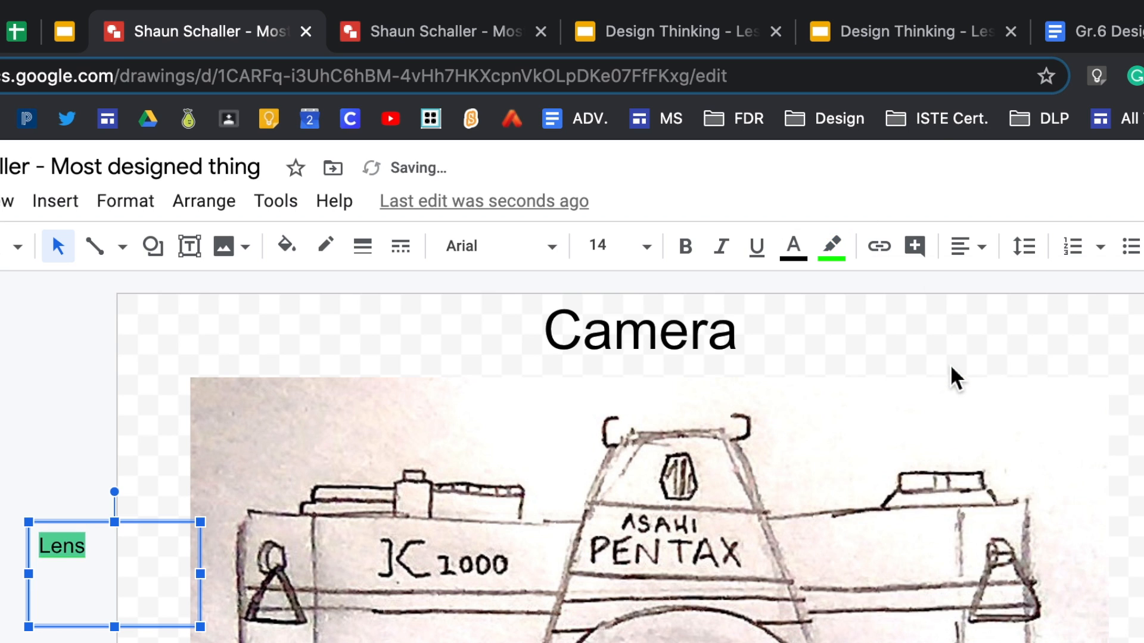
pyautogui.click(609, 244)
pyautogui.write('28')
pyautogui.press('Return')
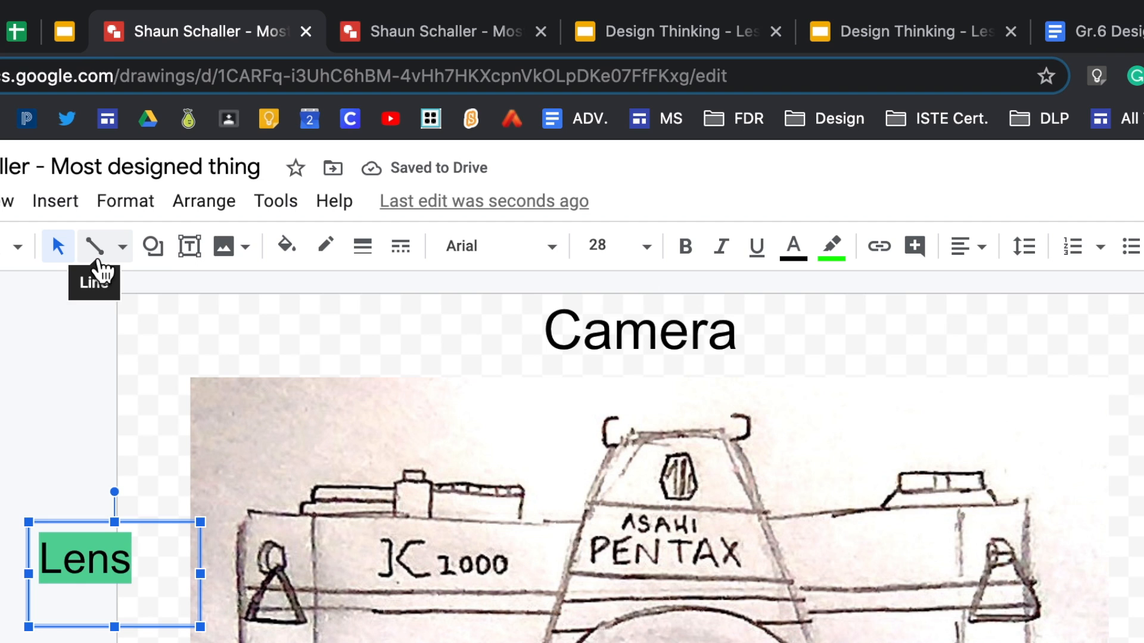
# Draw an arrow from below the Lens label to the inside of the camera's lens circle
pyautogui.click(130, 261)
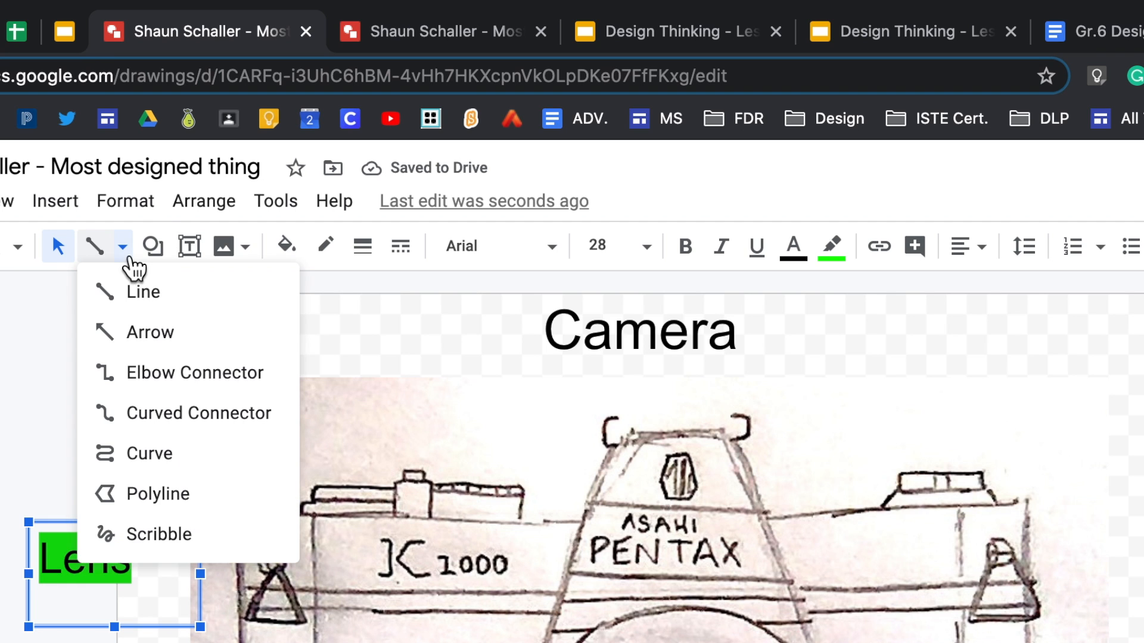
pyautogui.click(132, 334)
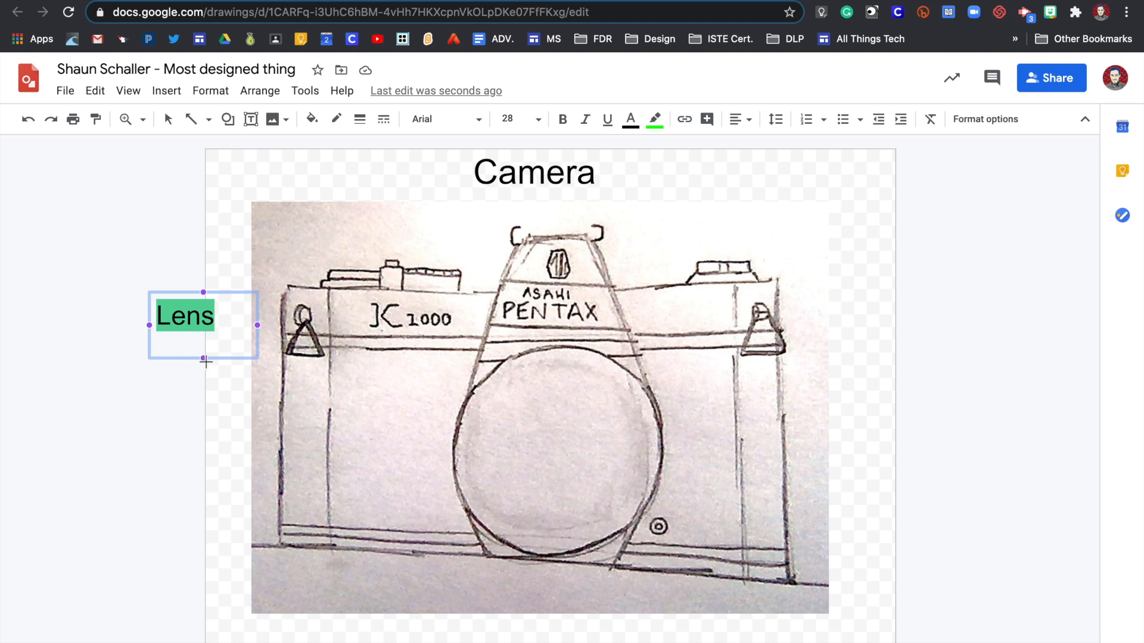
pyautogui.moveTo(194, 338); pyautogui.dragTo(508, 450)
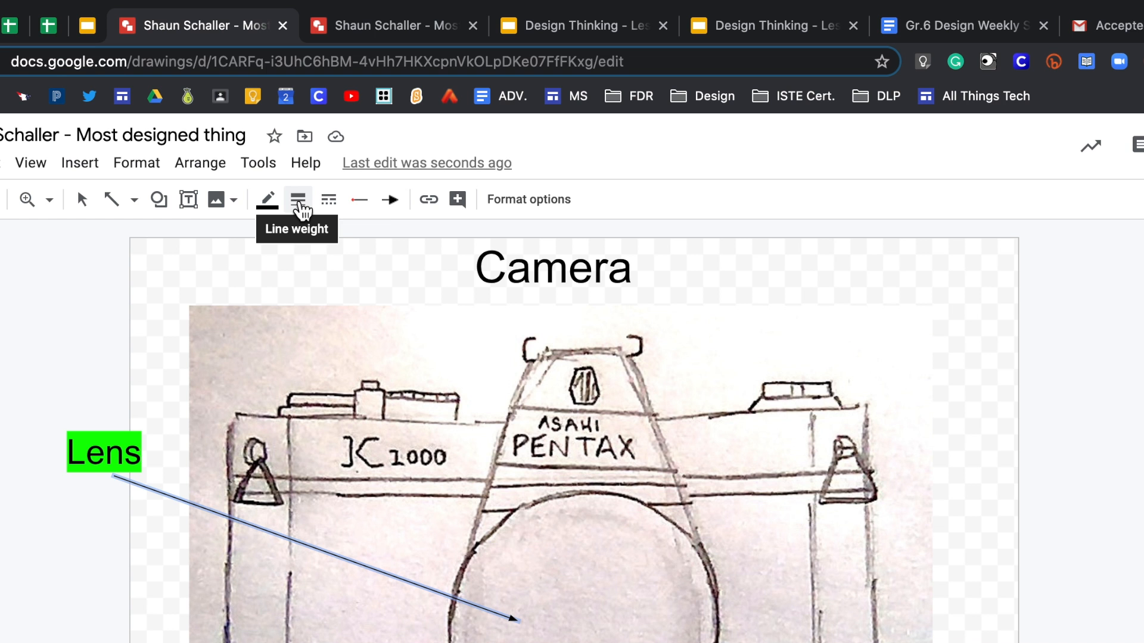
# Give the Lens arrow a thicker line weight and colour it red
pyautogui.click(337, 121)
pyautogui.click(316, 337)
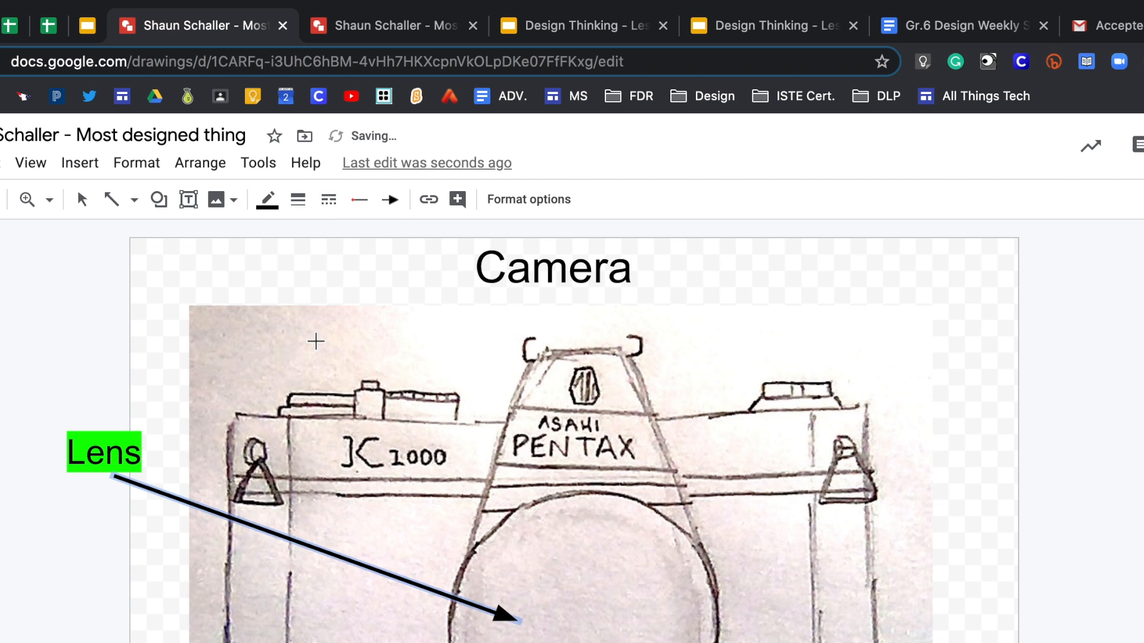
pyautogui.click(267, 203)
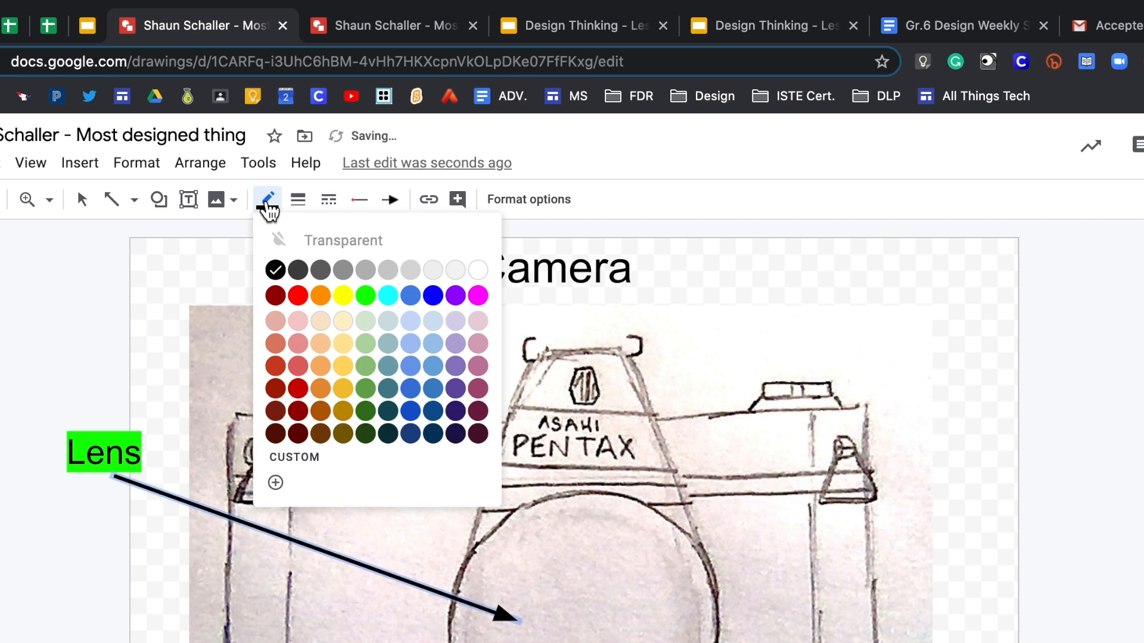
pyautogui.click(299, 294)
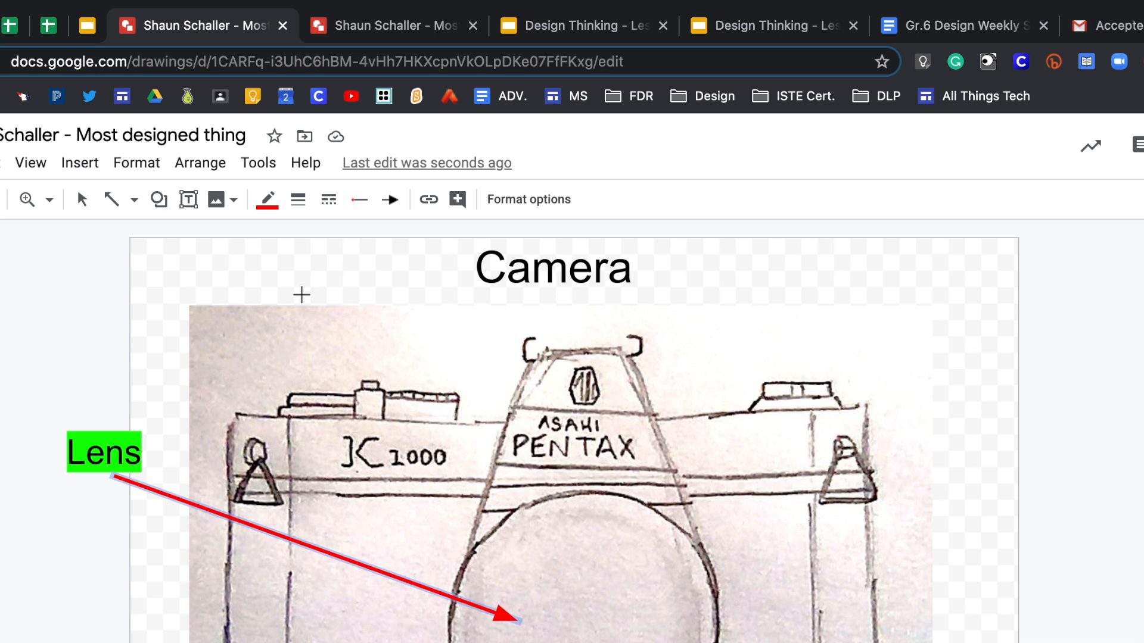
pyautogui.click(484, 266)
pyautogui.click(98, 435)
pyautogui.click(269, 542)
pyautogui.click(404, 610)
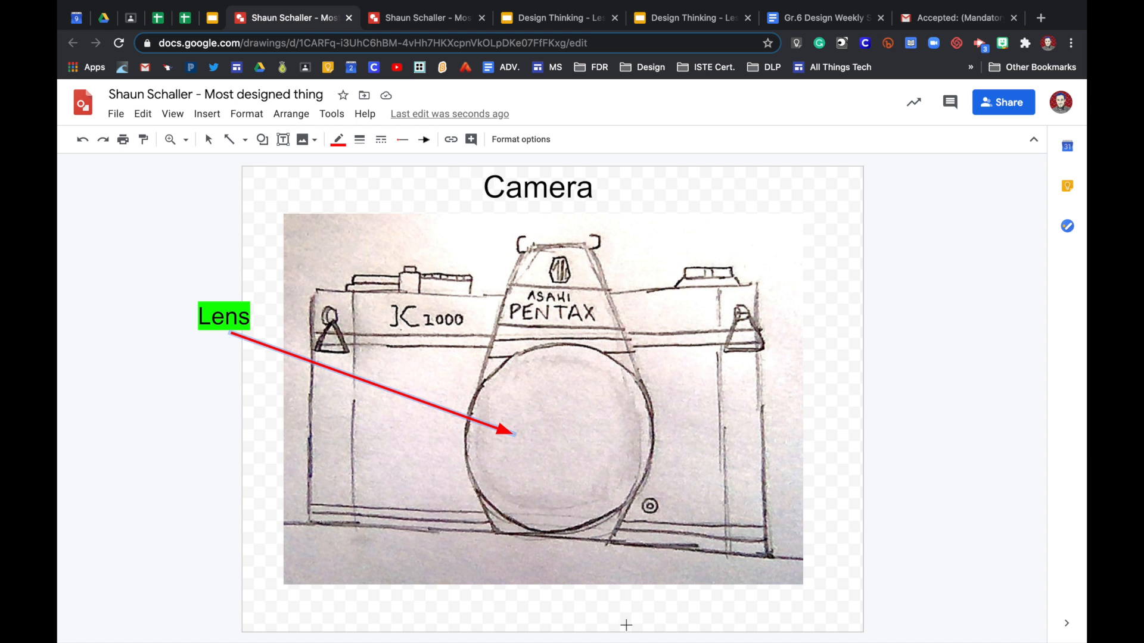
# Draw a rectangle over the upper-left corner of the canvas and enlarge it across the corner of the camera sketch
pyautogui.click(392, 23)
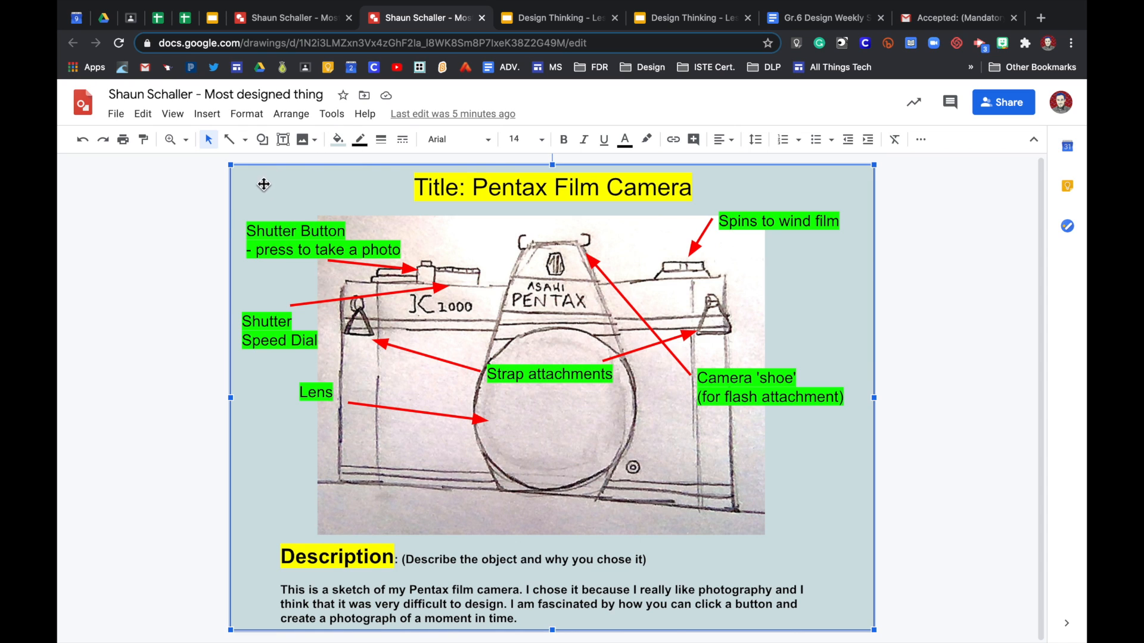
pyautogui.click(303, 20)
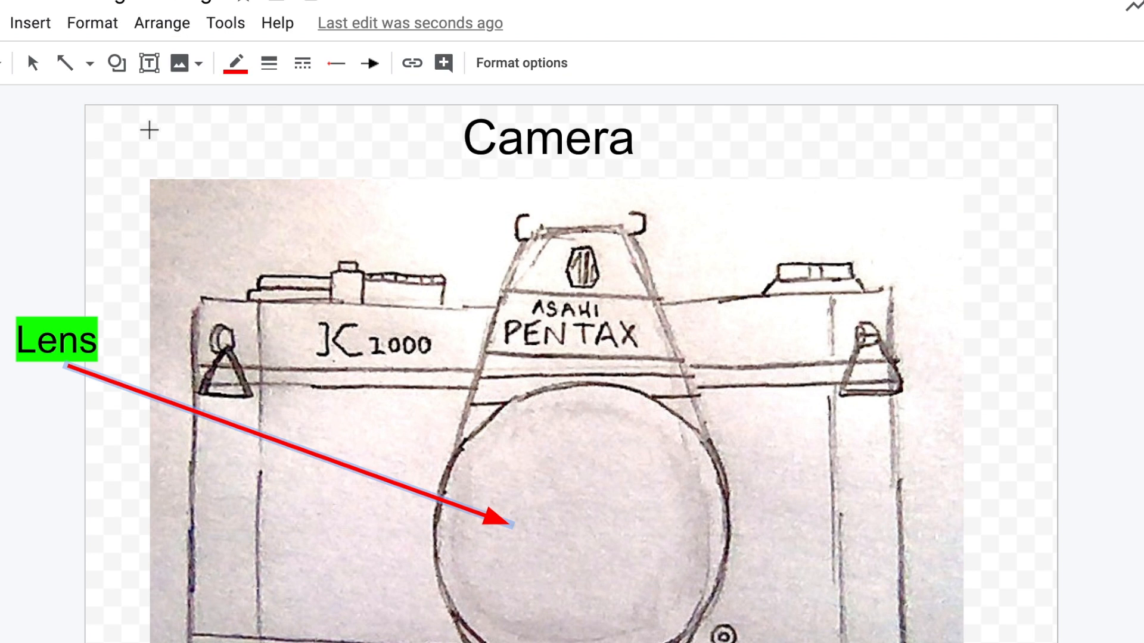
pyautogui.click(118, 63)
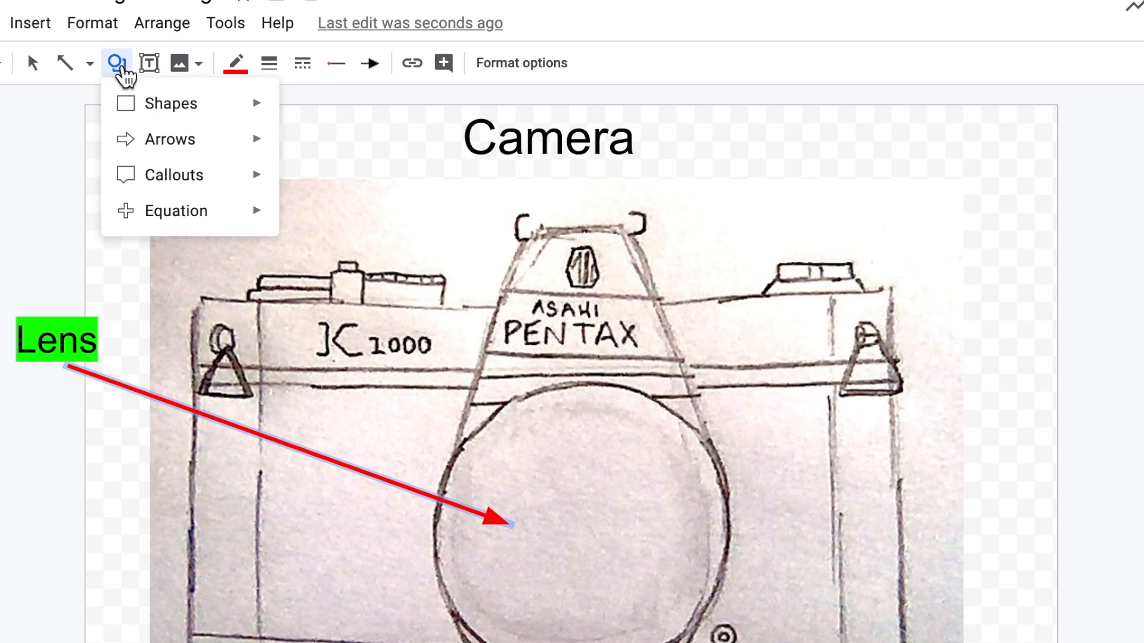
pyautogui.moveTo(152, 120)
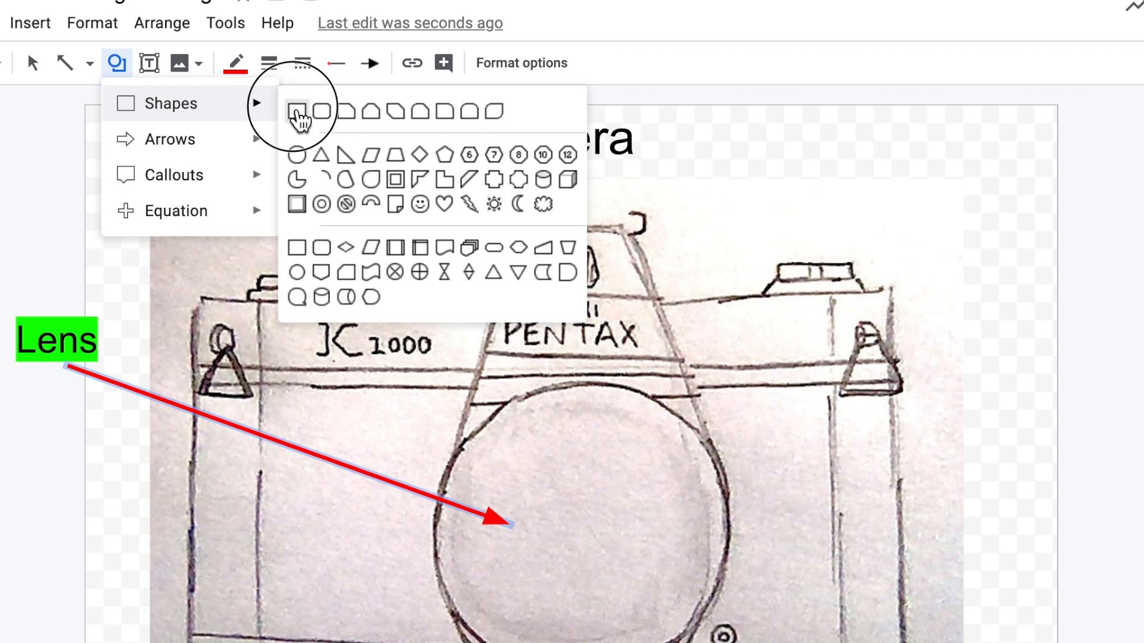
pyautogui.click(297, 111)
pyautogui.moveTo(103, 121)
pyautogui.mouseDown()
pyautogui.moveTo(227, 195)
pyautogui.moveTo(306, 223)
pyautogui.mouseUp()
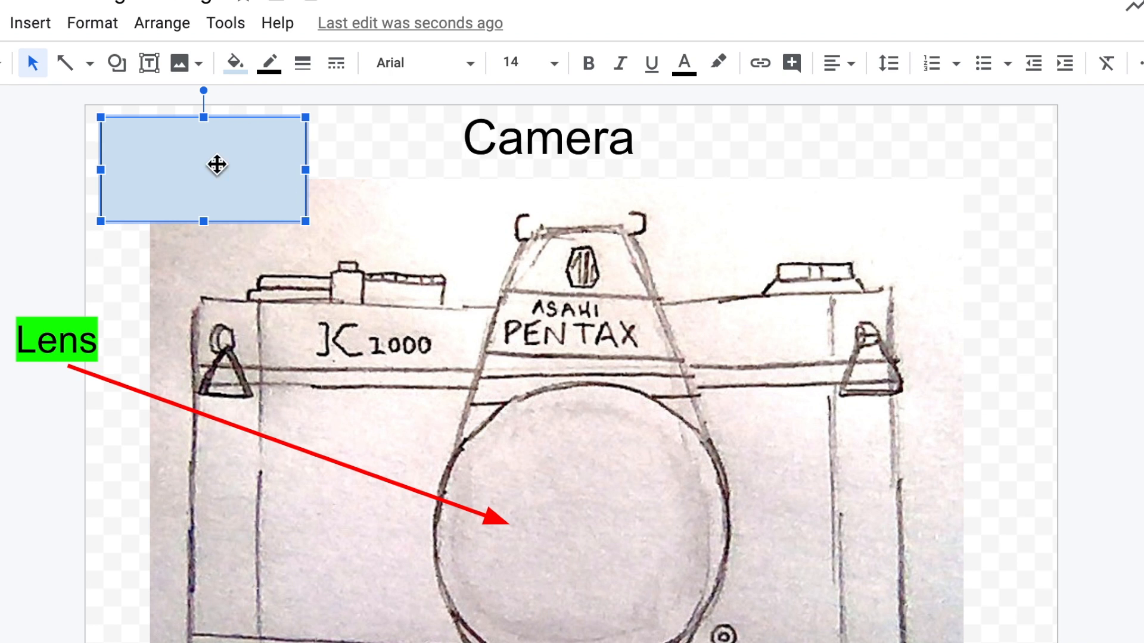
pyautogui.moveTo(309, 226); pyautogui.dragTo(392, 288)
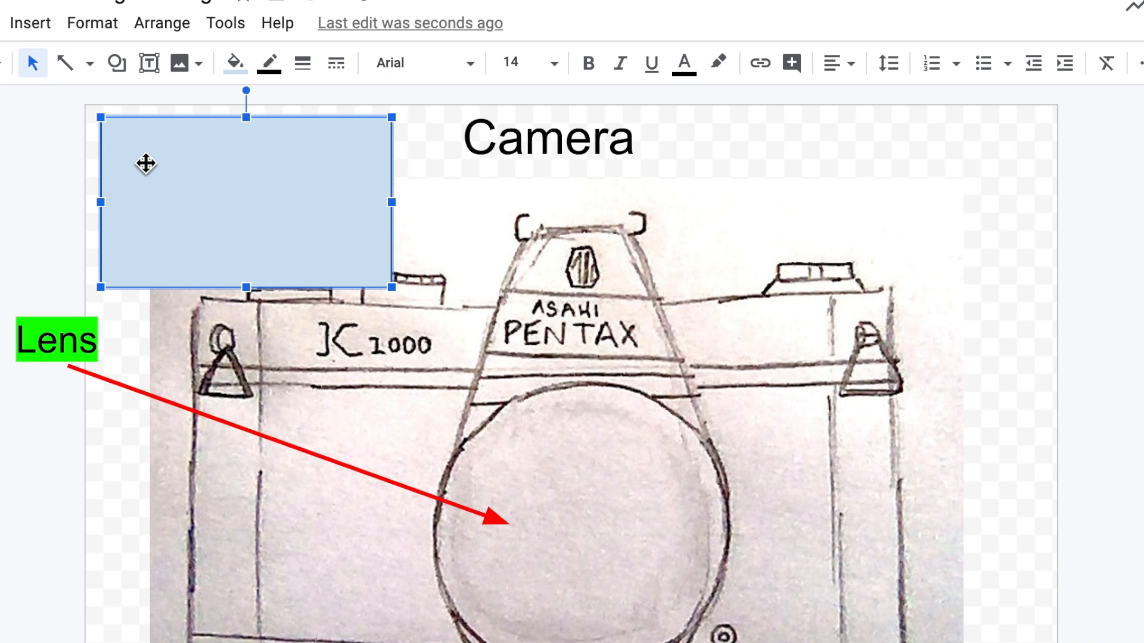
# Send the rectangle to the back and stretch it behind the title, sketch and Lens label as a full background
pyautogui.rightClick(143, 161)
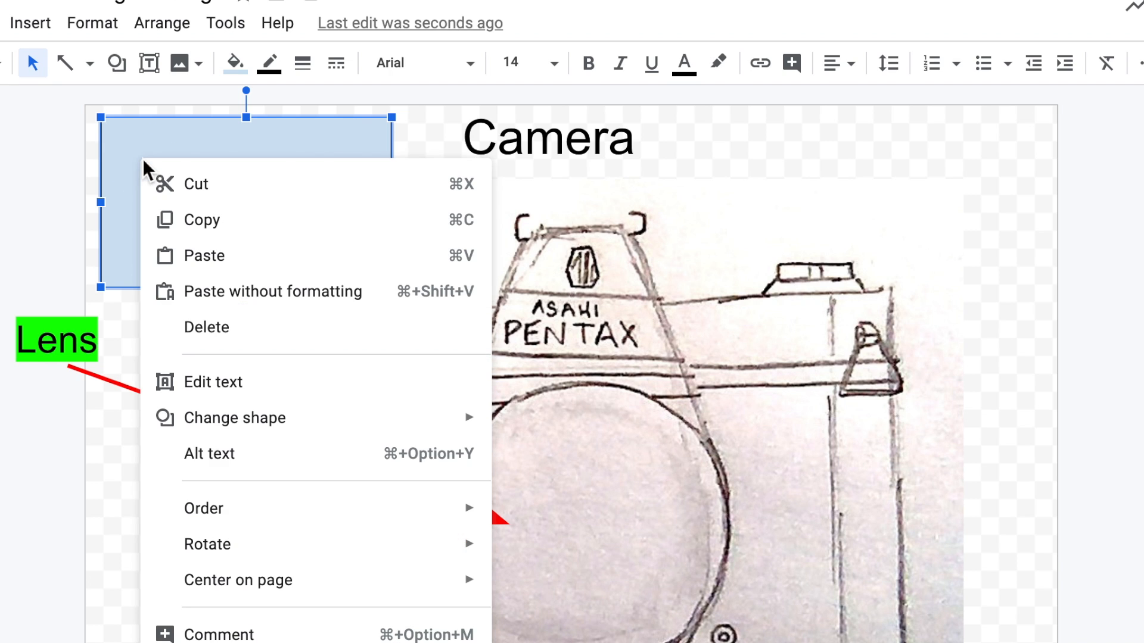
pyautogui.moveTo(210, 517)
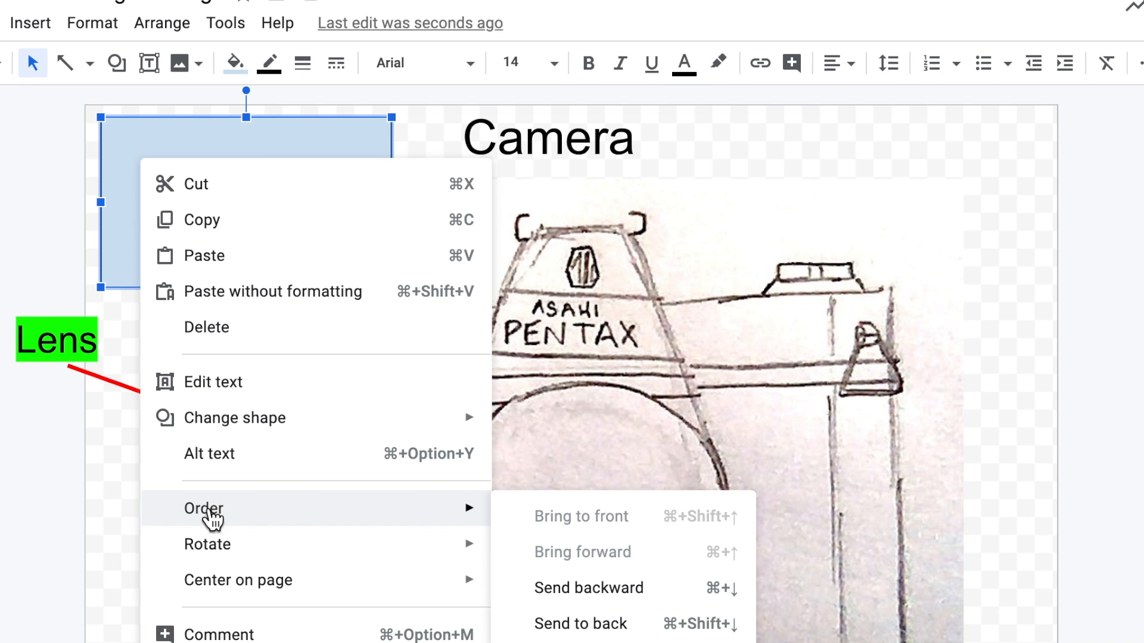
pyautogui.click(571, 627)
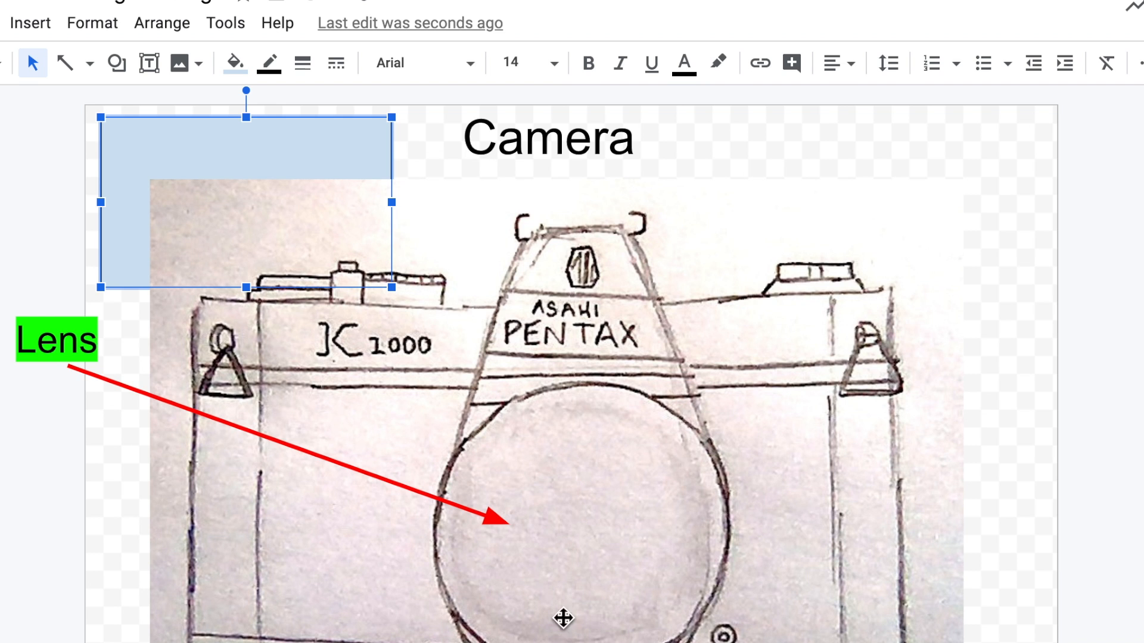
pyautogui.moveTo(392, 288); pyautogui.dragTo(863, 632)
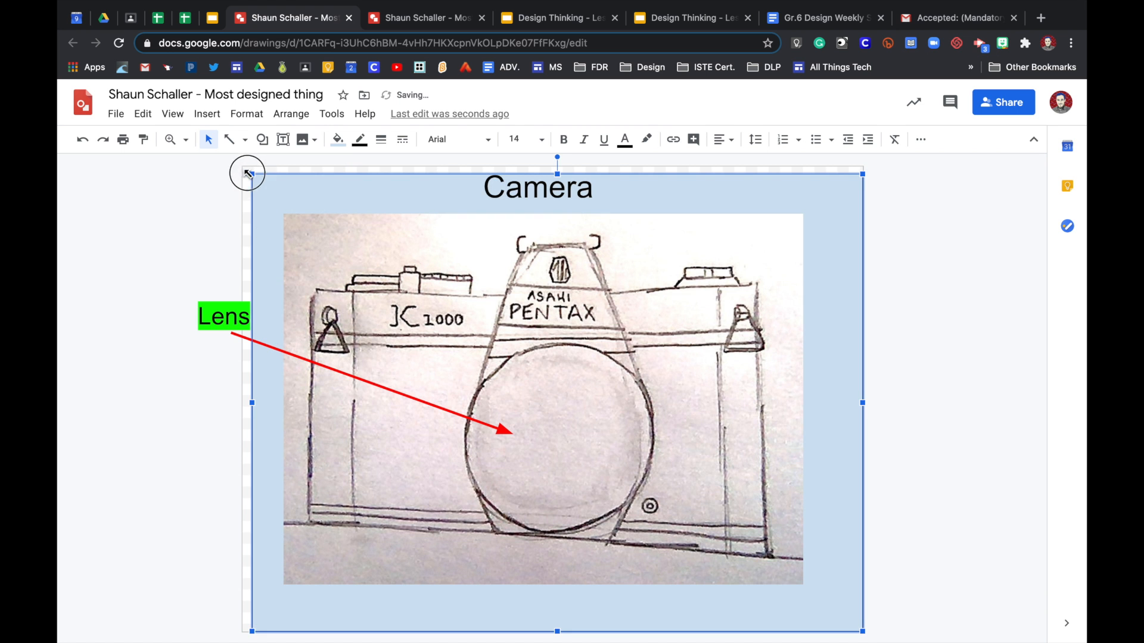
pyautogui.moveTo(249, 173); pyautogui.dragTo(188, 161)
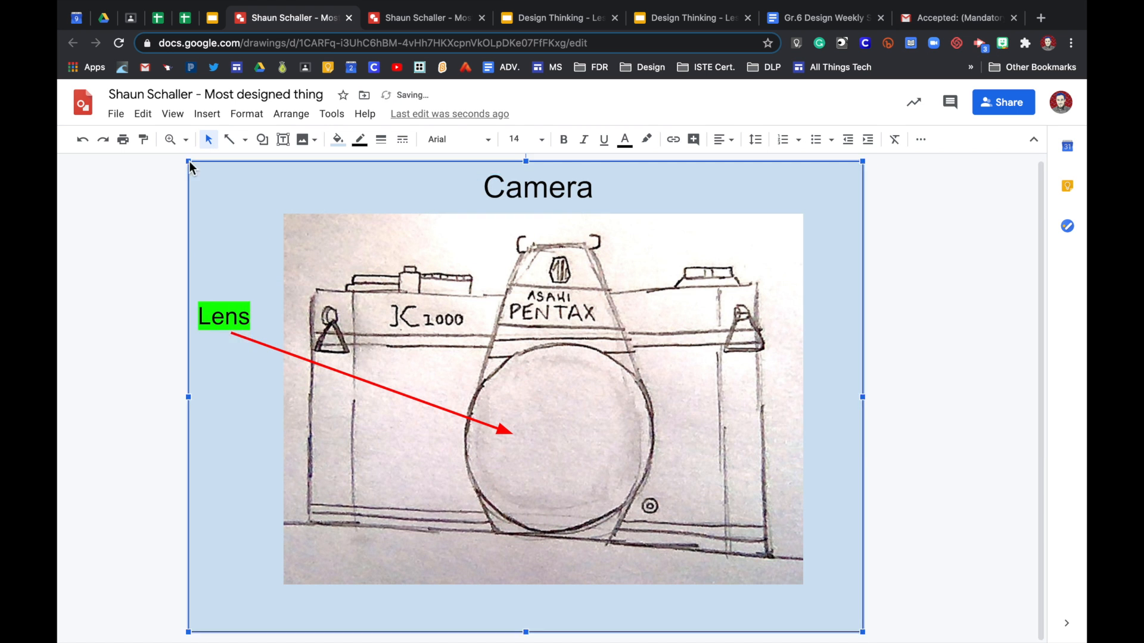
# Switch to Google Classroom and turn in the Most designed thing assignment with both attached Google Drawings
pyautogui.click(405, 19)
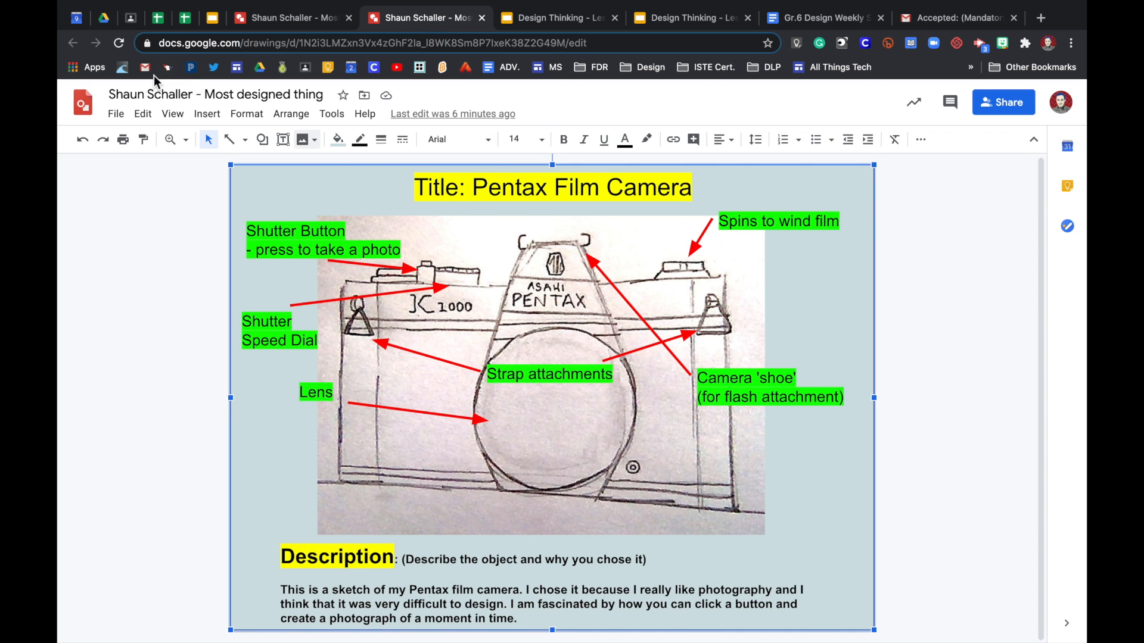
pyautogui.click(131, 19)
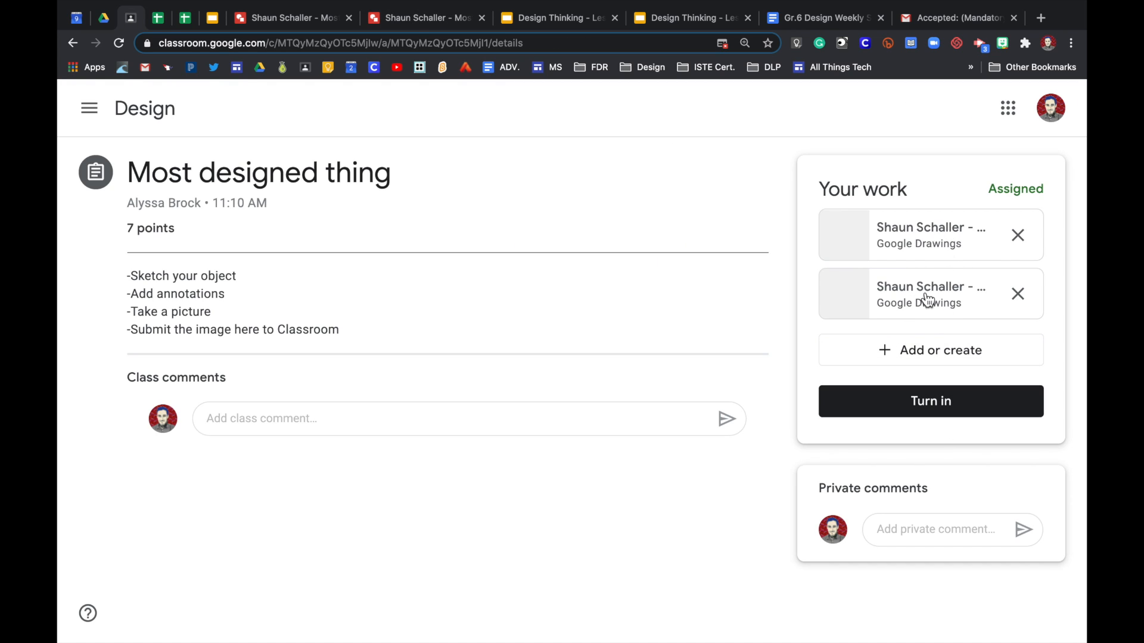
pyautogui.click(941, 410)
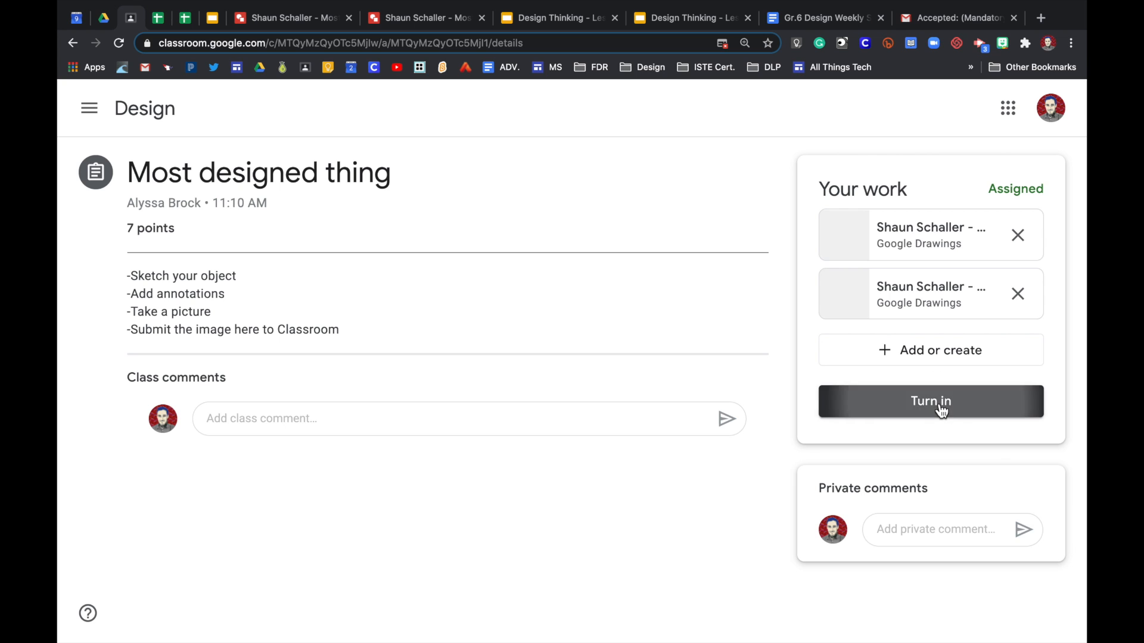
pyautogui.click(737, 462)
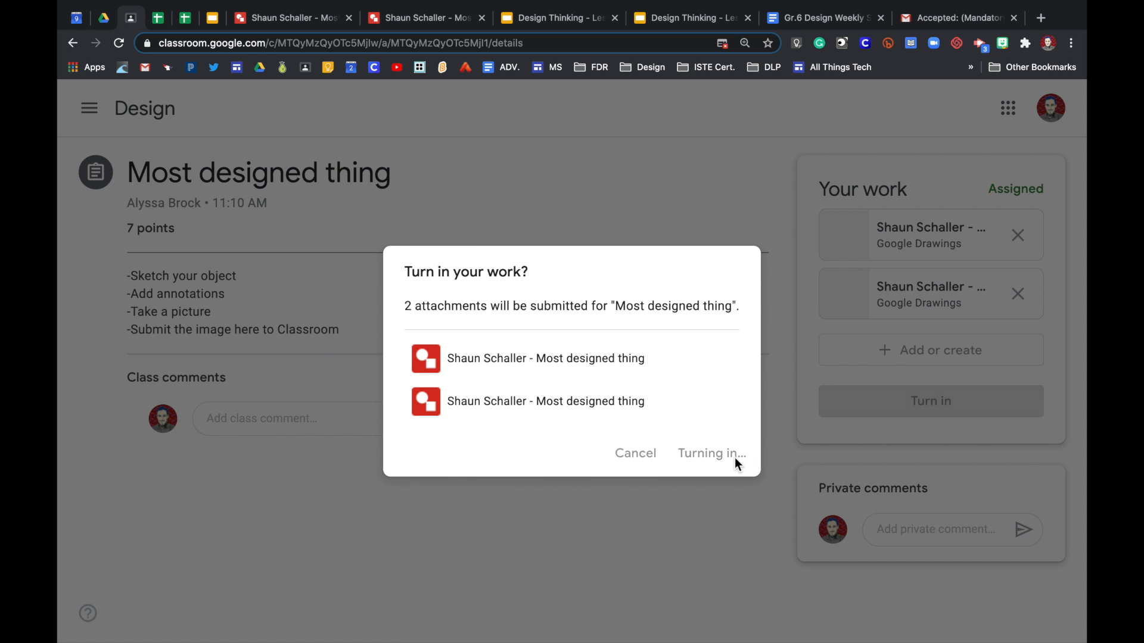